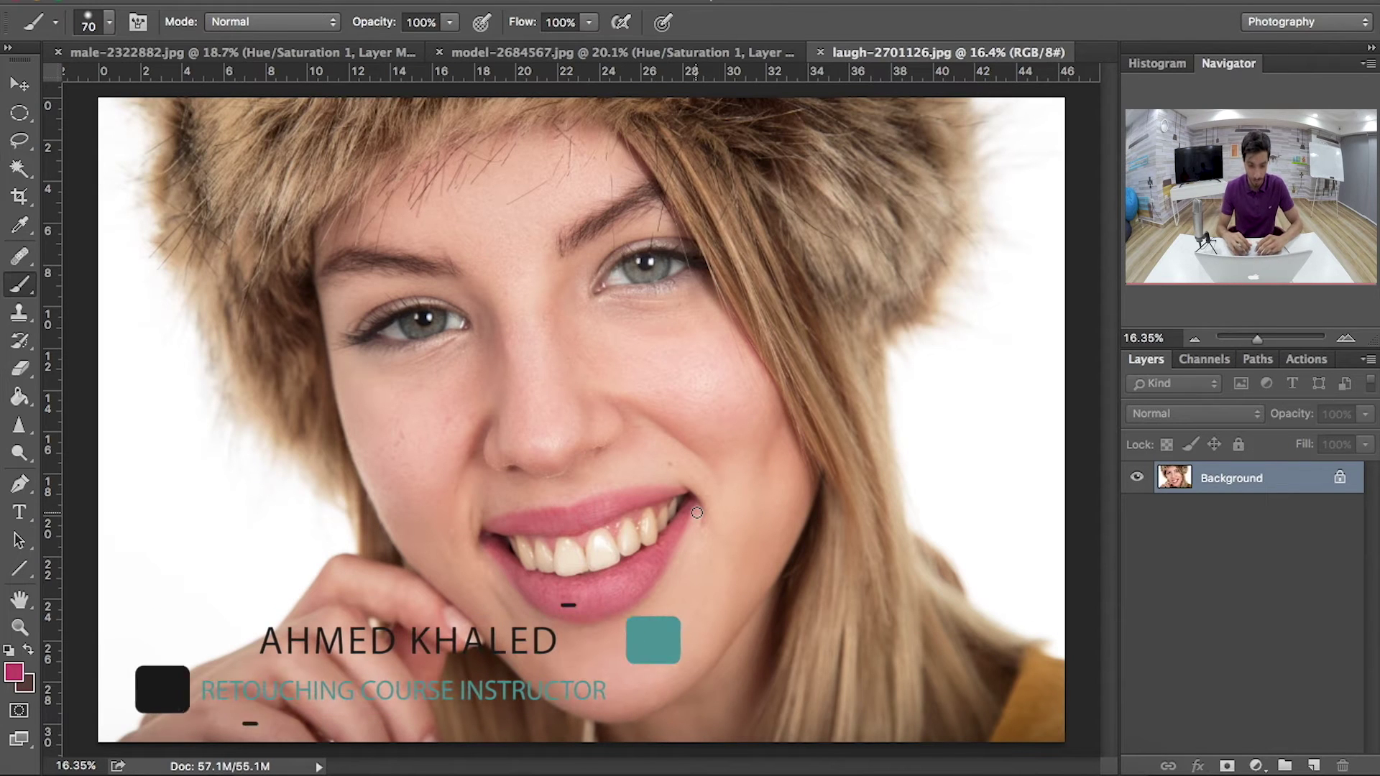
Zoom in on the woman's smile until the teeth fill the canvas
scroll(696, 512, "up", 1)
scroll(697, 513, "up", 5)
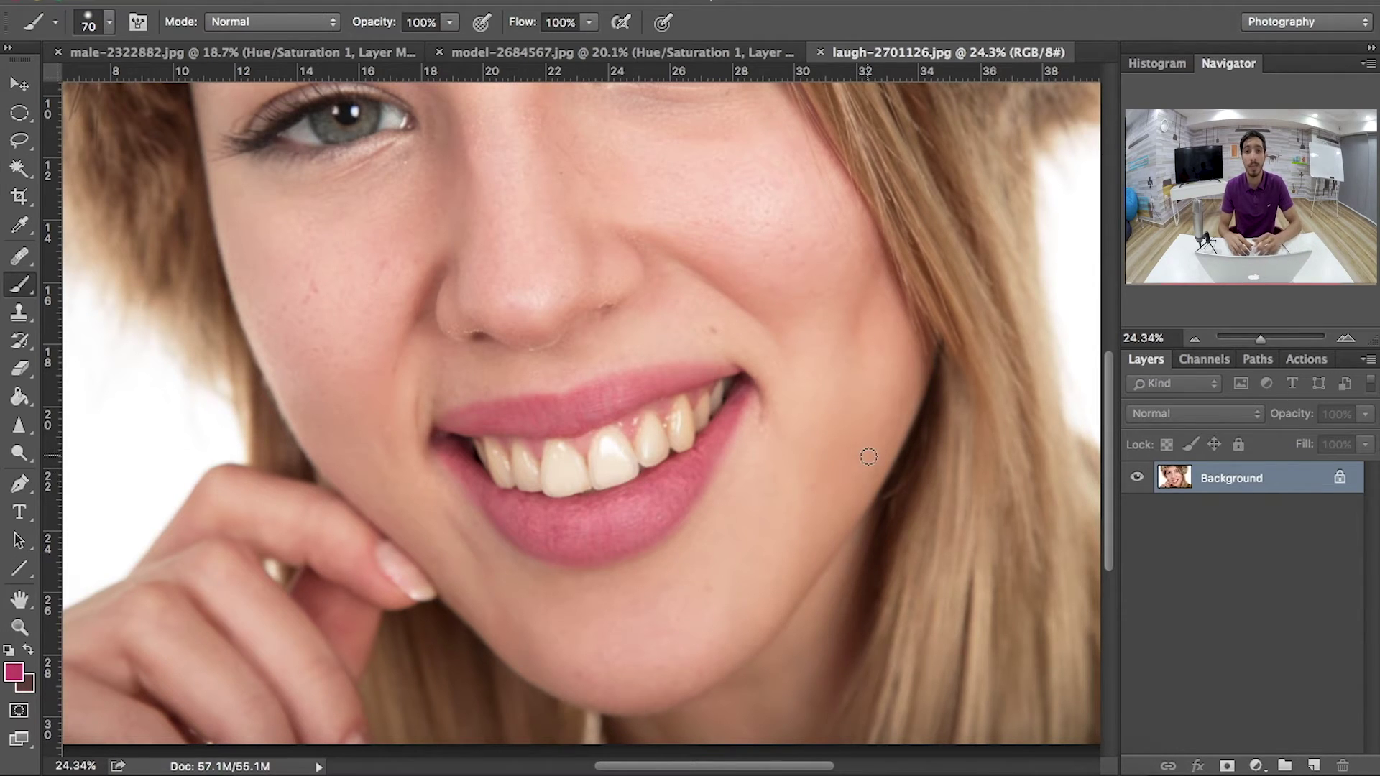
scroll(869, 456, "up", 2)
scroll(869, 456, "up", 3)
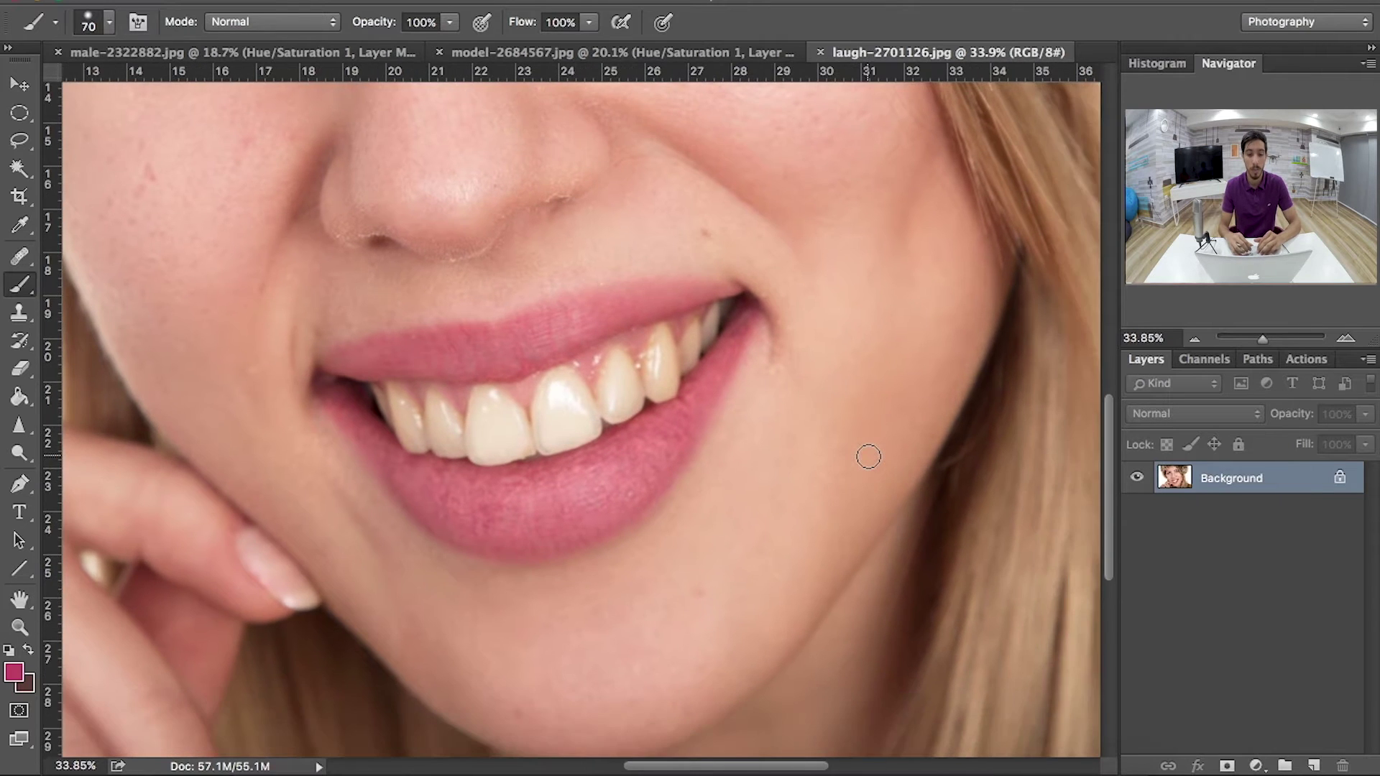
scroll(869, 457, "up", 1)
scroll(868, 456, "up", 1)
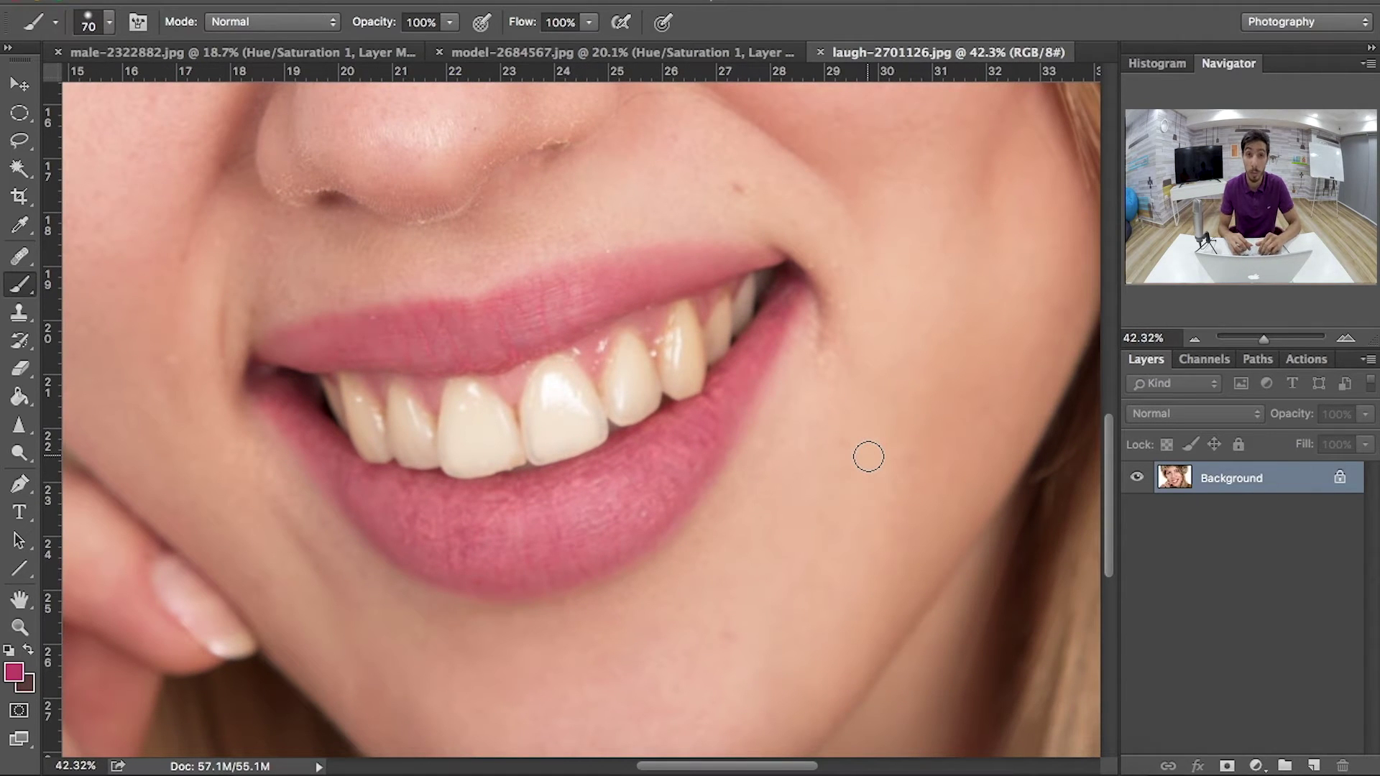
scroll(868, 456, "up", 1)
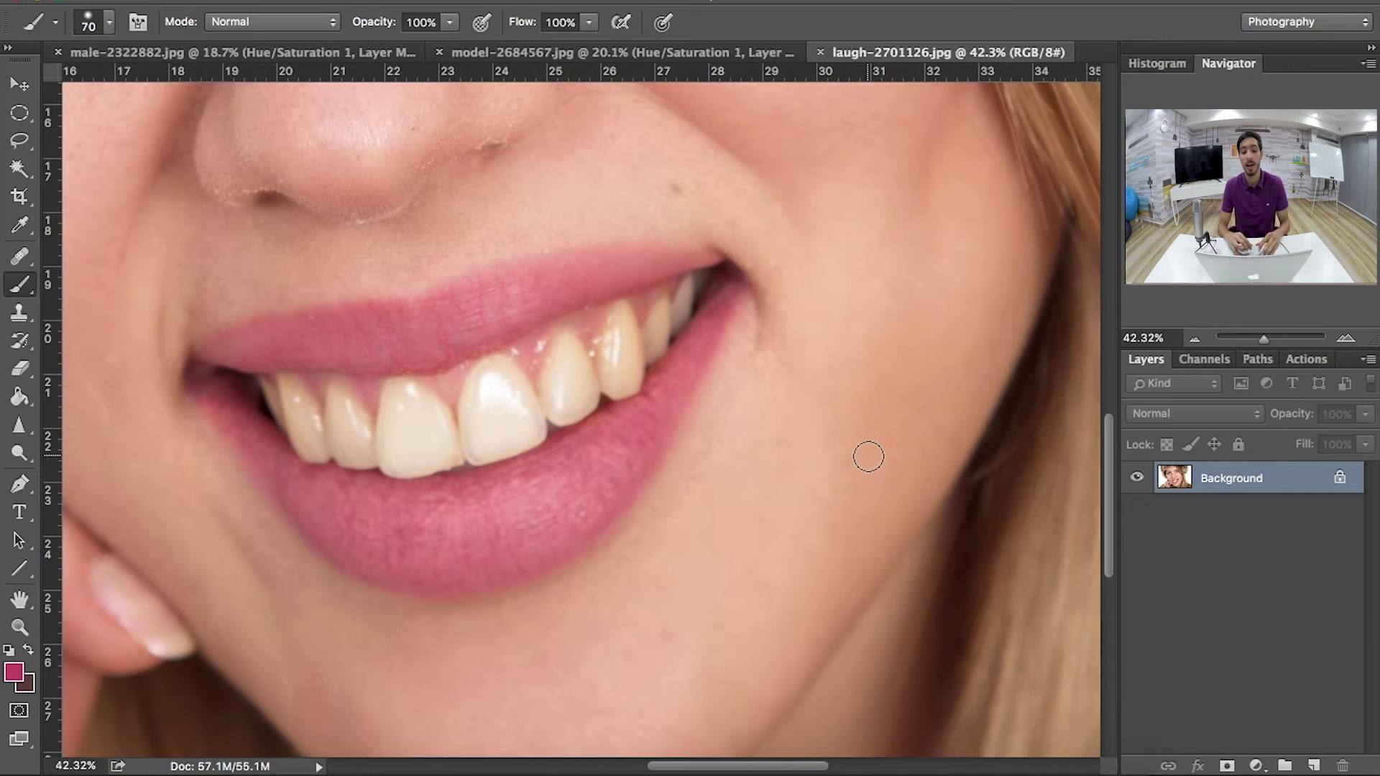
scroll(657, 371, "up", 1)
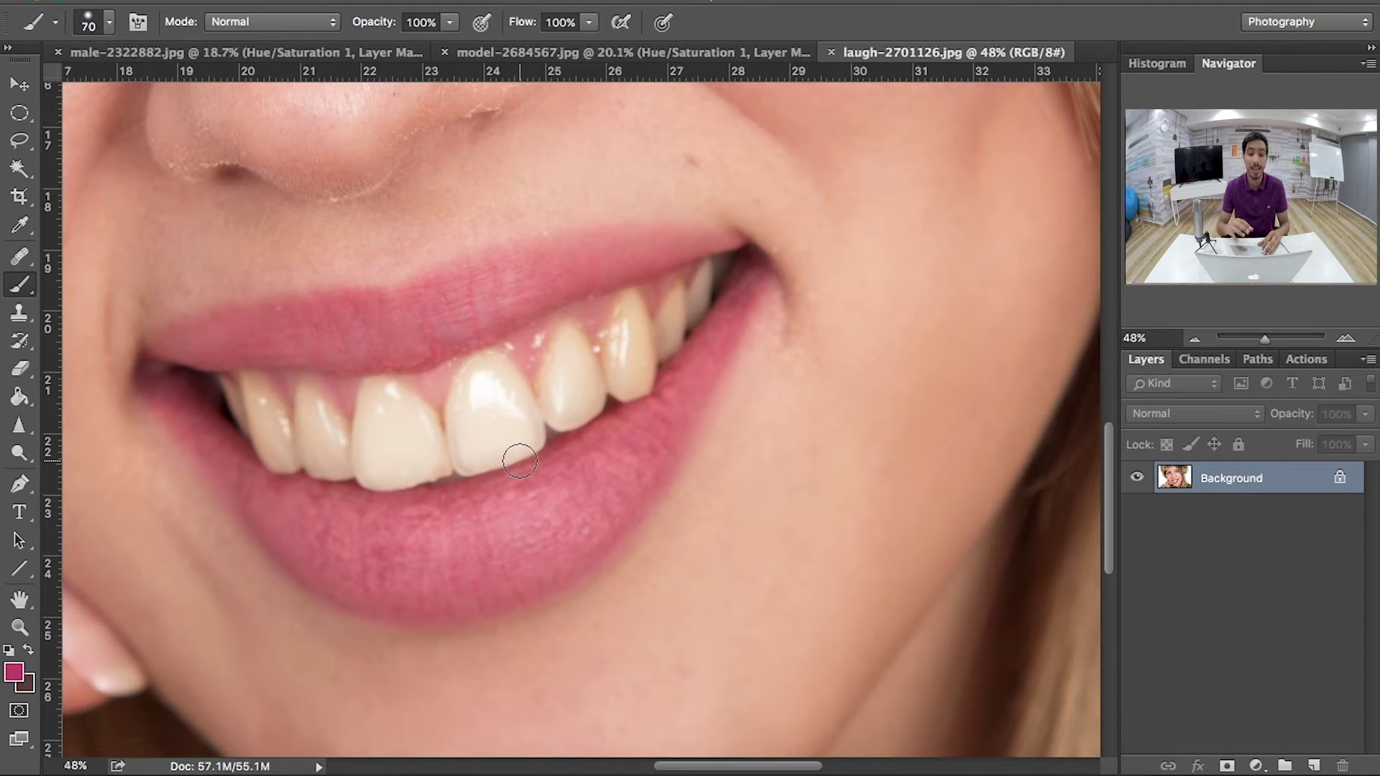
scroll(519, 461, "down", 1)
scroll(519, 461, "down", 1)
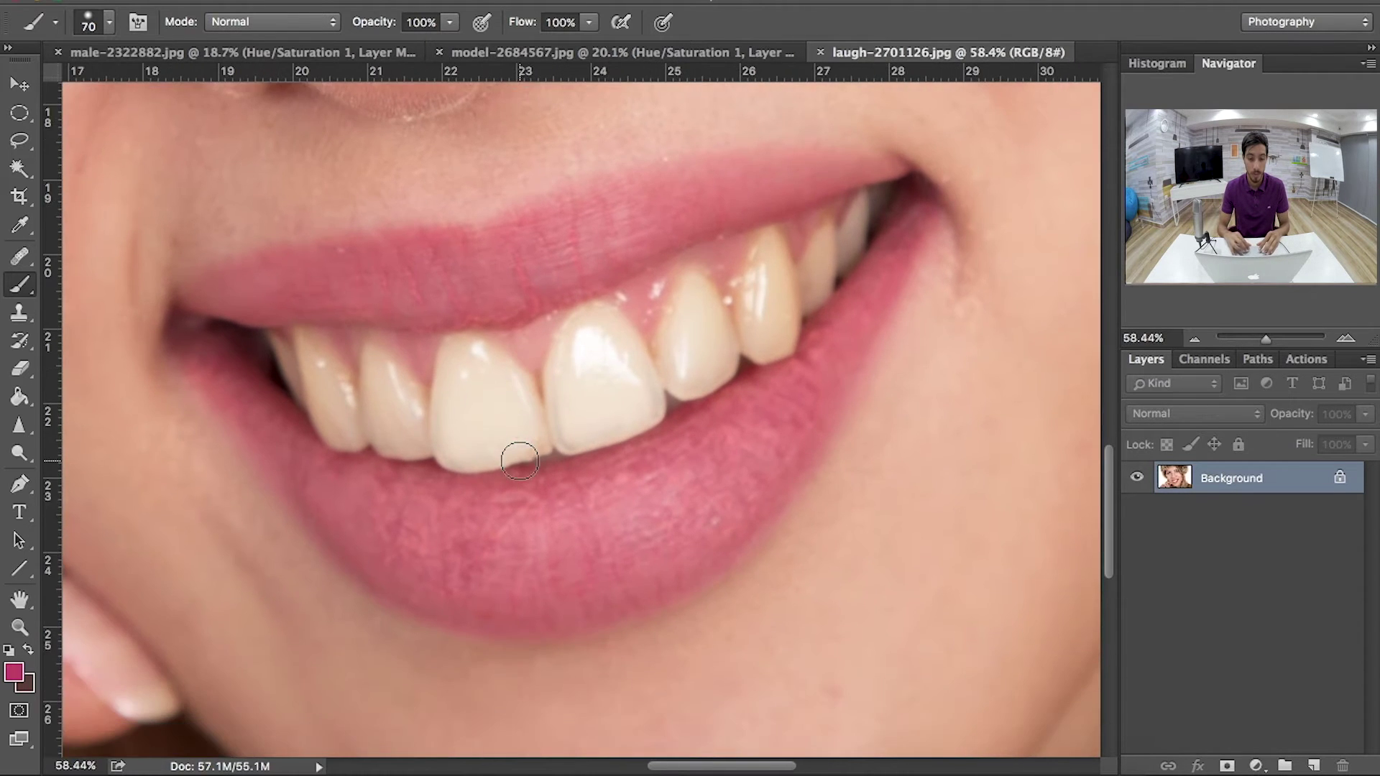
scroll(519, 461, "down", 2)
scroll(519, 461, "down", 1)
scroll(550, 465, "down", 1)
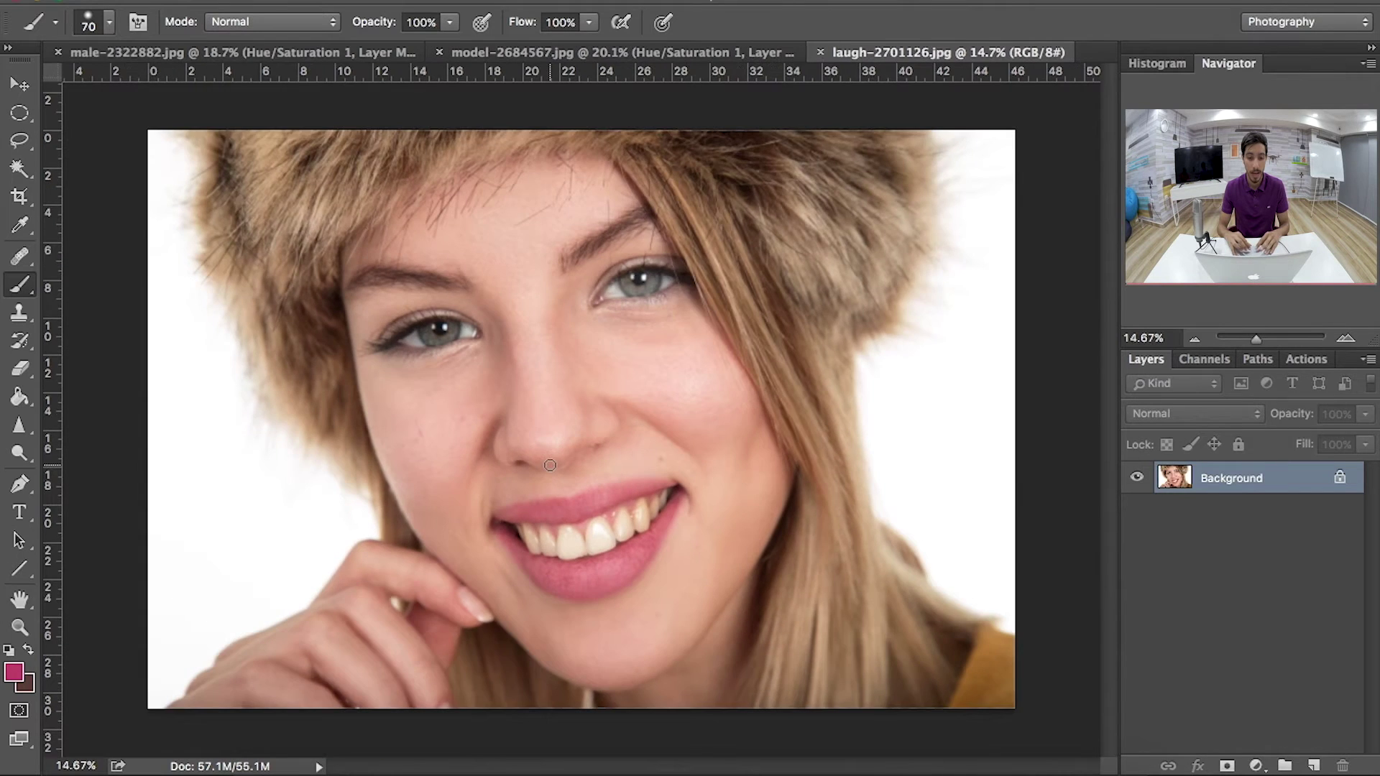
scroll(550, 465, "up", 2)
scroll(549, 465, "up", 1)
scroll(550, 465, "up", 1)
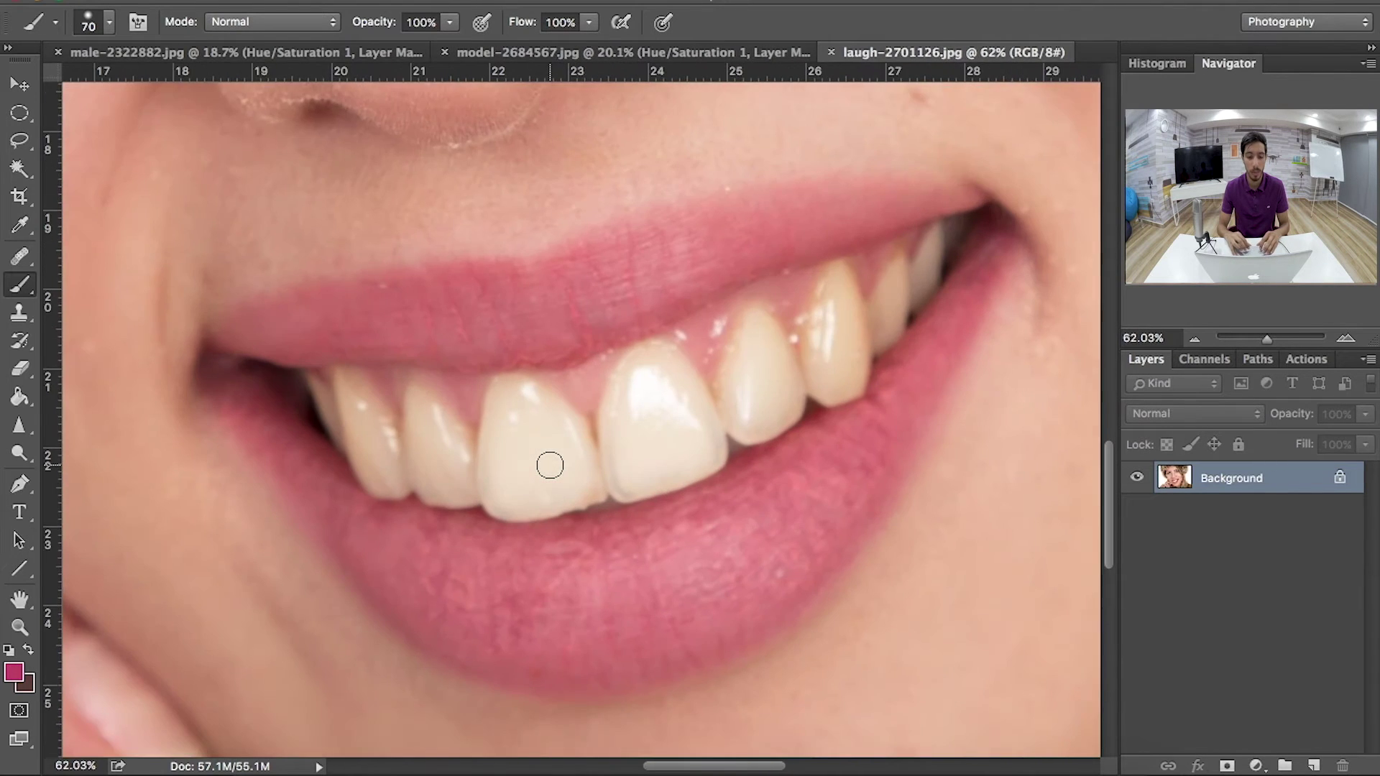
scroll(550, 465, "up", 1)
scroll(550, 465, "down", 2)
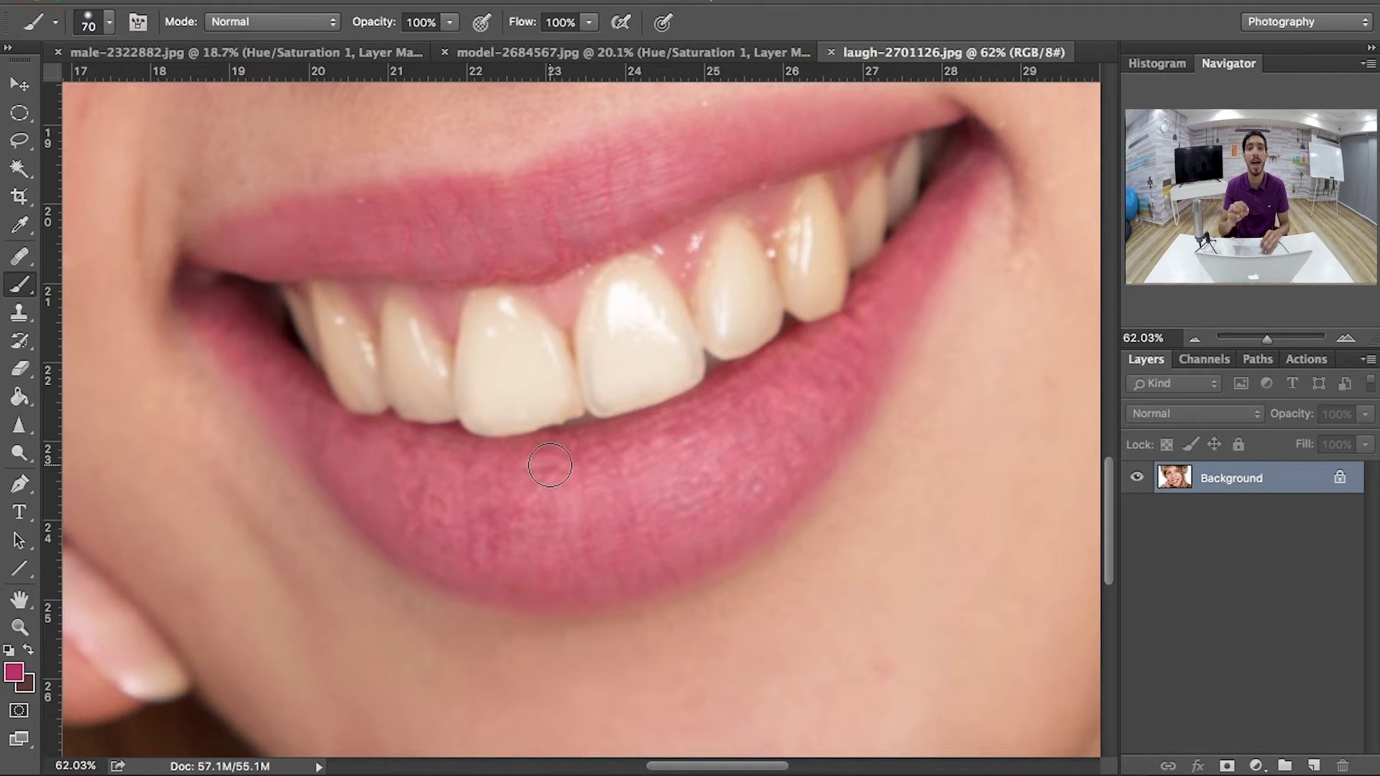
Brush the Quick Selection Tool over the upper front teeth to select them
key("w")
scroll(455, 319, "up", 1)
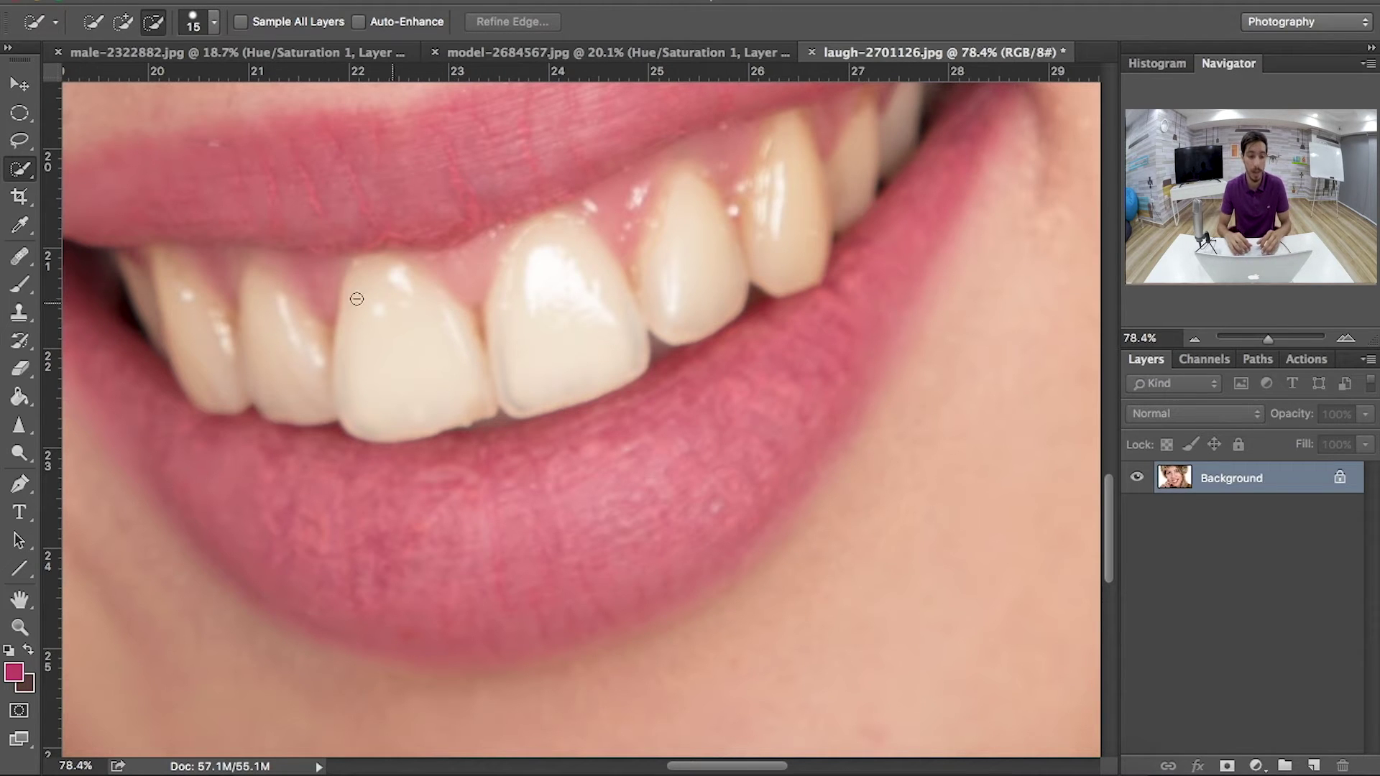
left_click(25, 178)
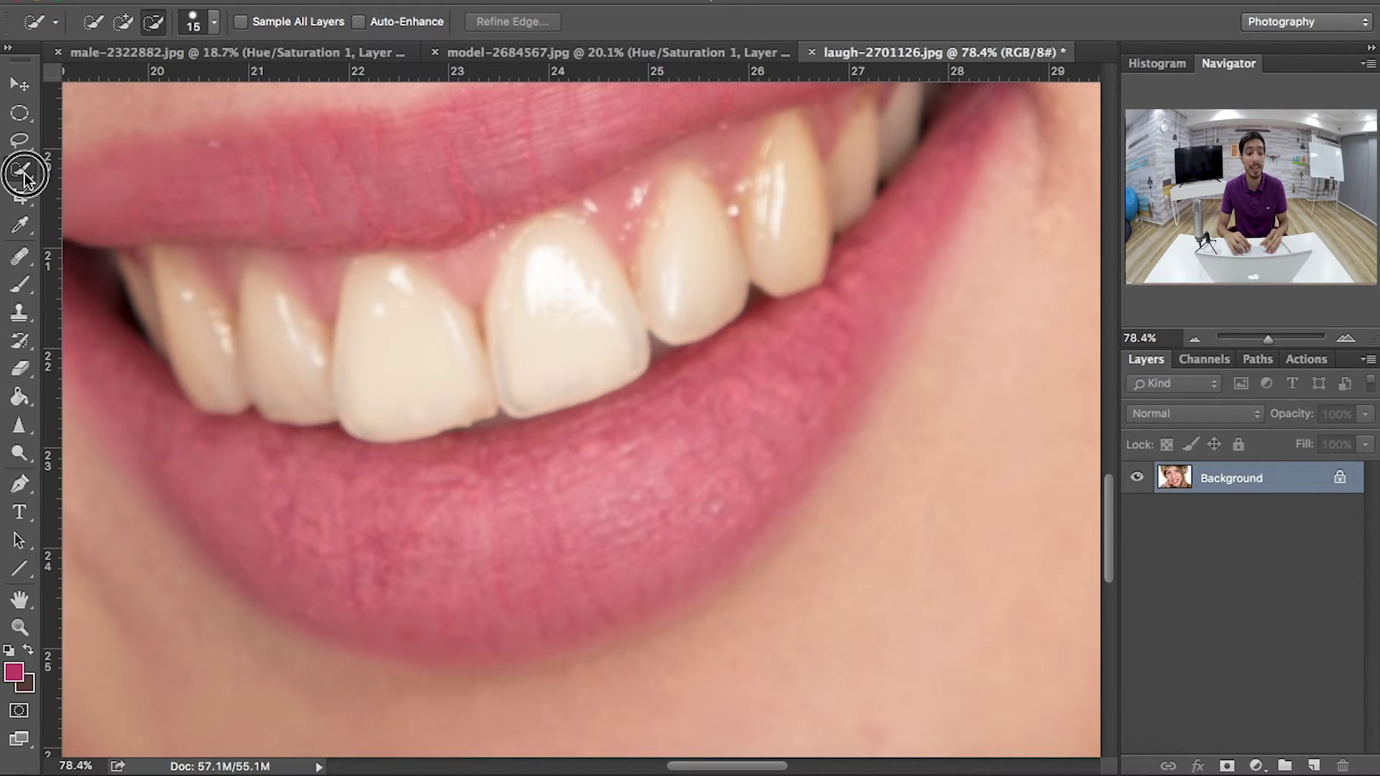
right_click(25, 176)
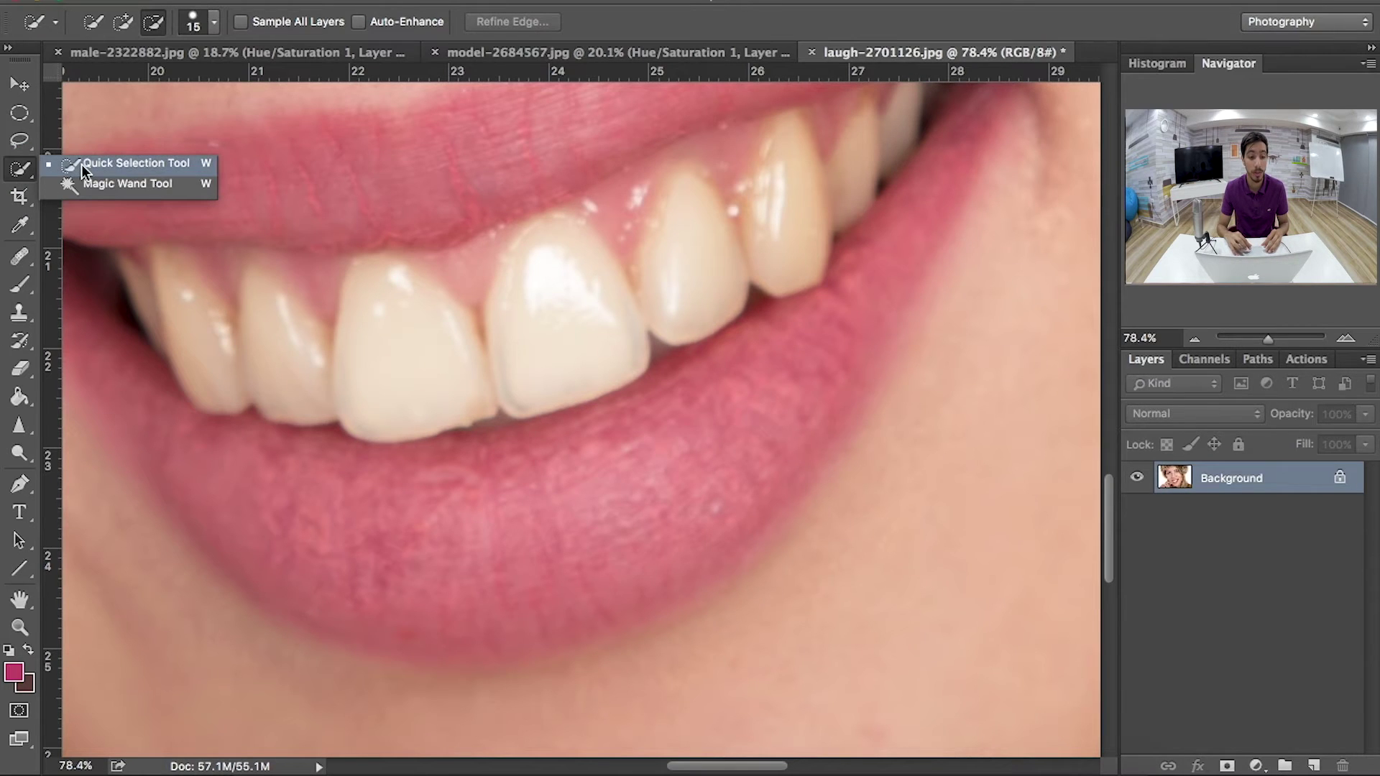
left_click(126, 166)
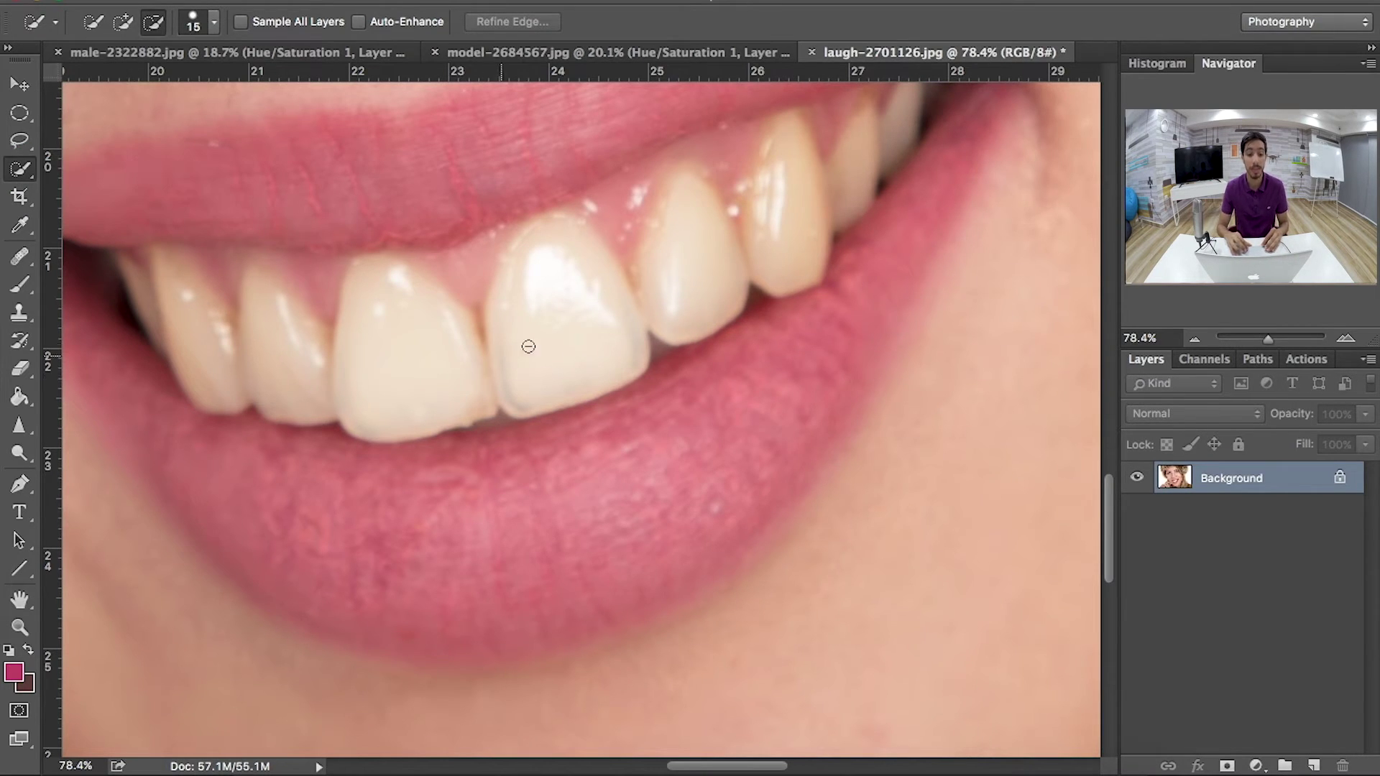
mouse_move(509, 341)
left_mouse_down()
mouse_move(555, 348)
mouse_move(419, 366)
mouse_move(773, 216)
mouse_move(796, 142)
left_mouse_up()
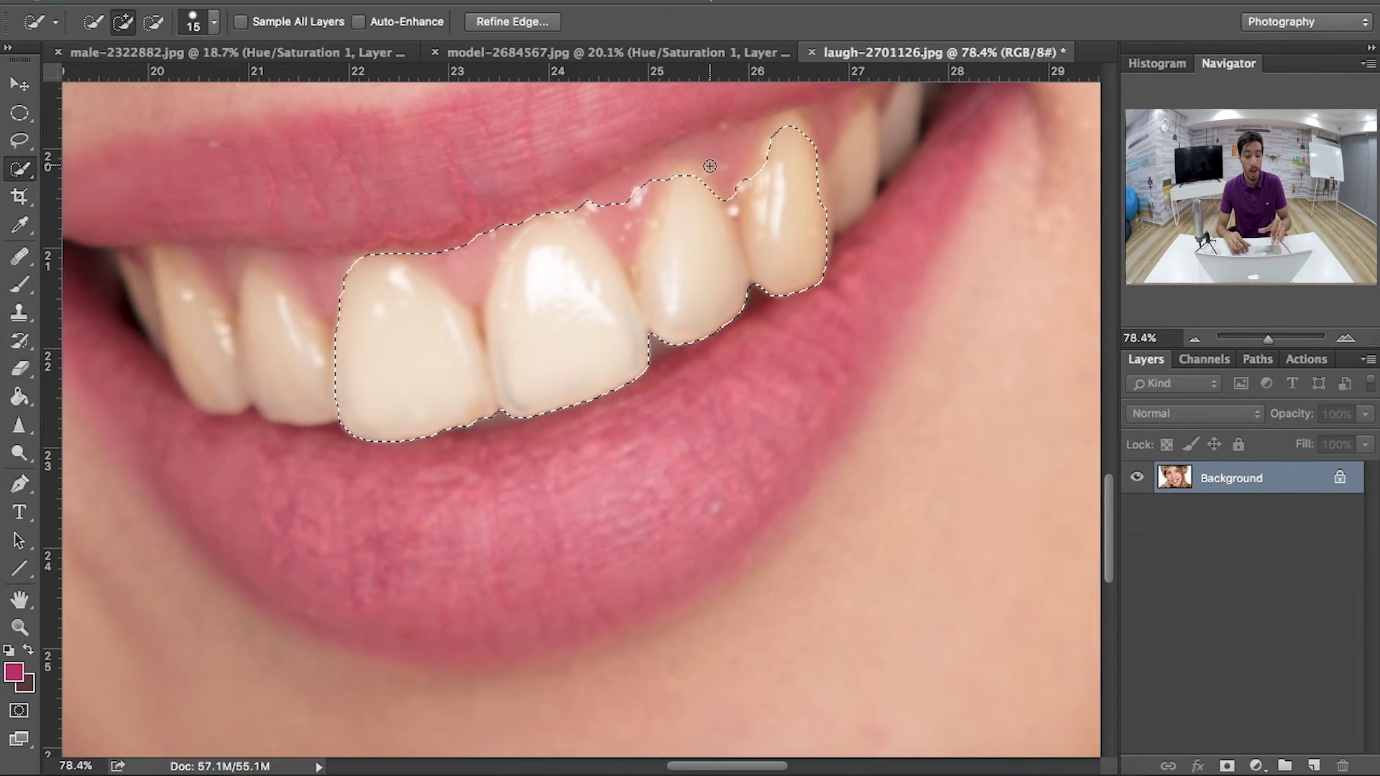
Subtract the gums between the teeth and add the adjacent left tooth to the selection
key("alt")
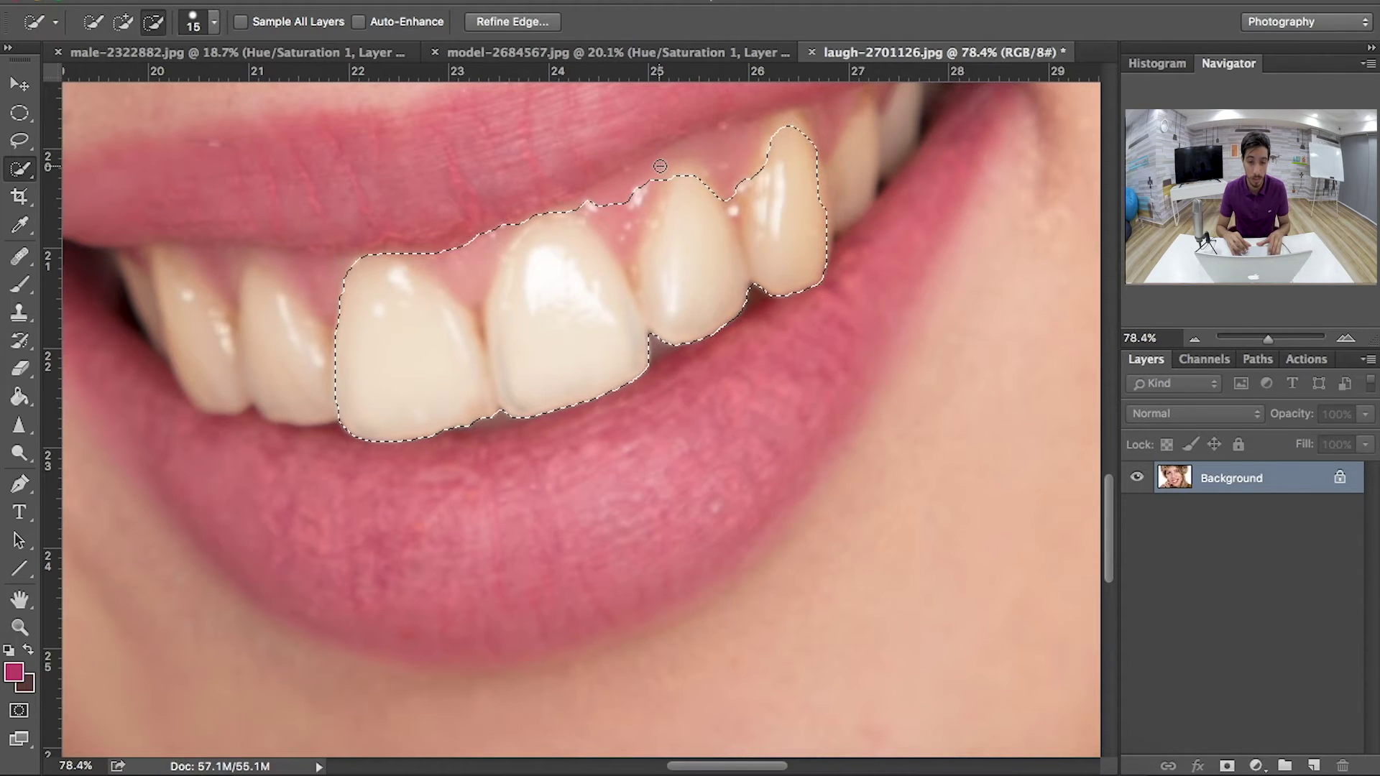
mouse_move(658, 168)
left_mouse_down()
mouse_move(629, 231)
mouse_move(570, 201)
mouse_move(628, 238)
mouse_move(627, 255)
left_mouse_up()
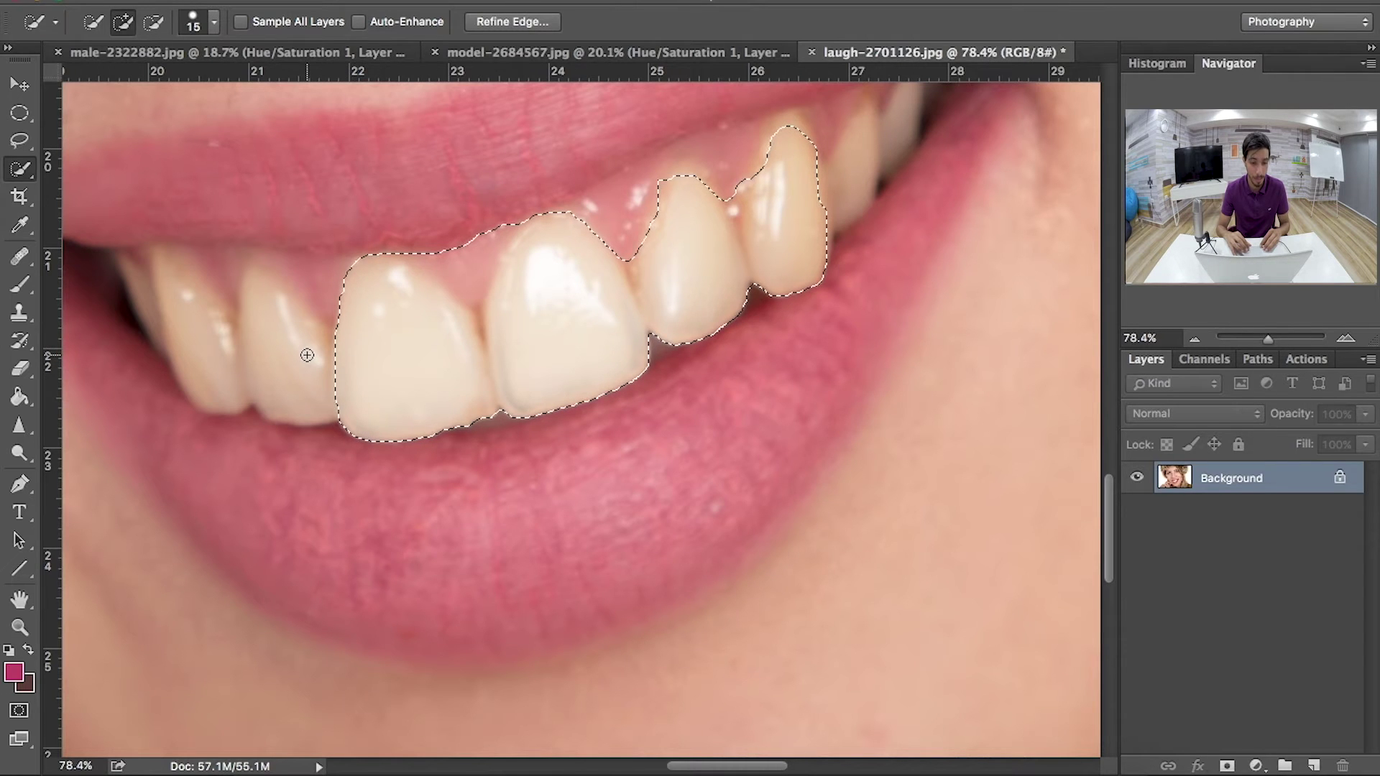
mouse_move(311, 358)
left_mouse_down()
mouse_move(265, 315)
mouse_move(258, 284)
mouse_move(331, 265)
mouse_move(321, 297)
mouse_move(268, 252)
mouse_move(291, 275)
left_mouse_up()
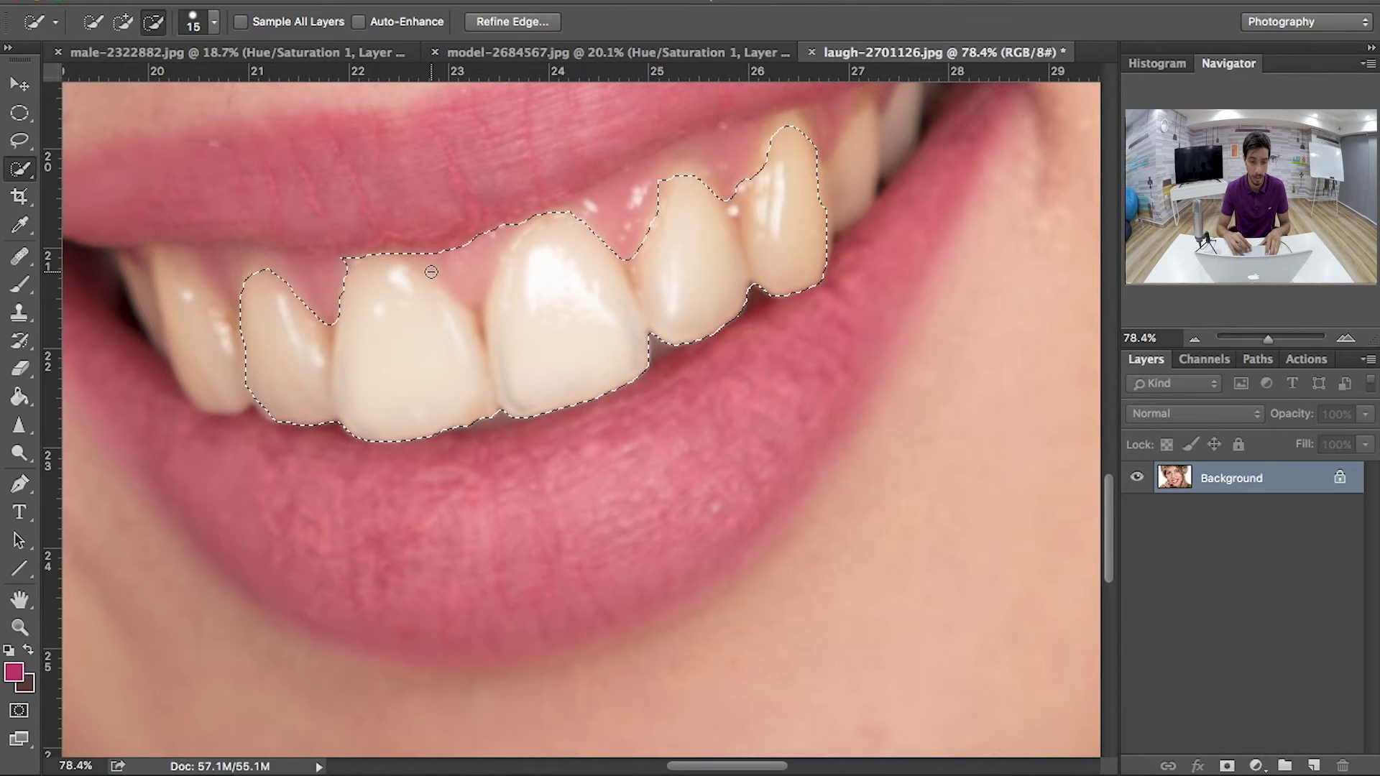
mouse_move(426, 255)
left_mouse_down()
mouse_move(471, 281)
mouse_move(484, 234)
mouse_move(474, 253)
left_mouse_up()
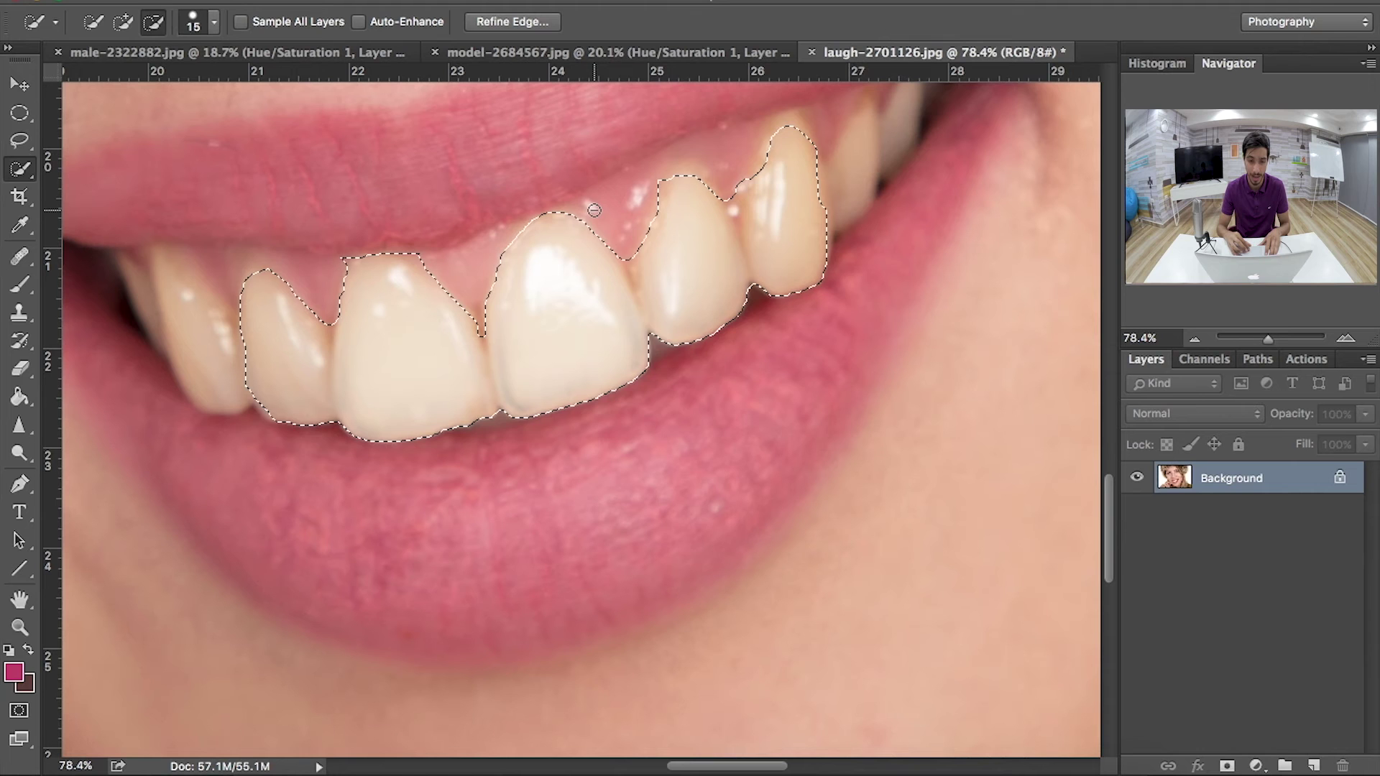
key("alt")
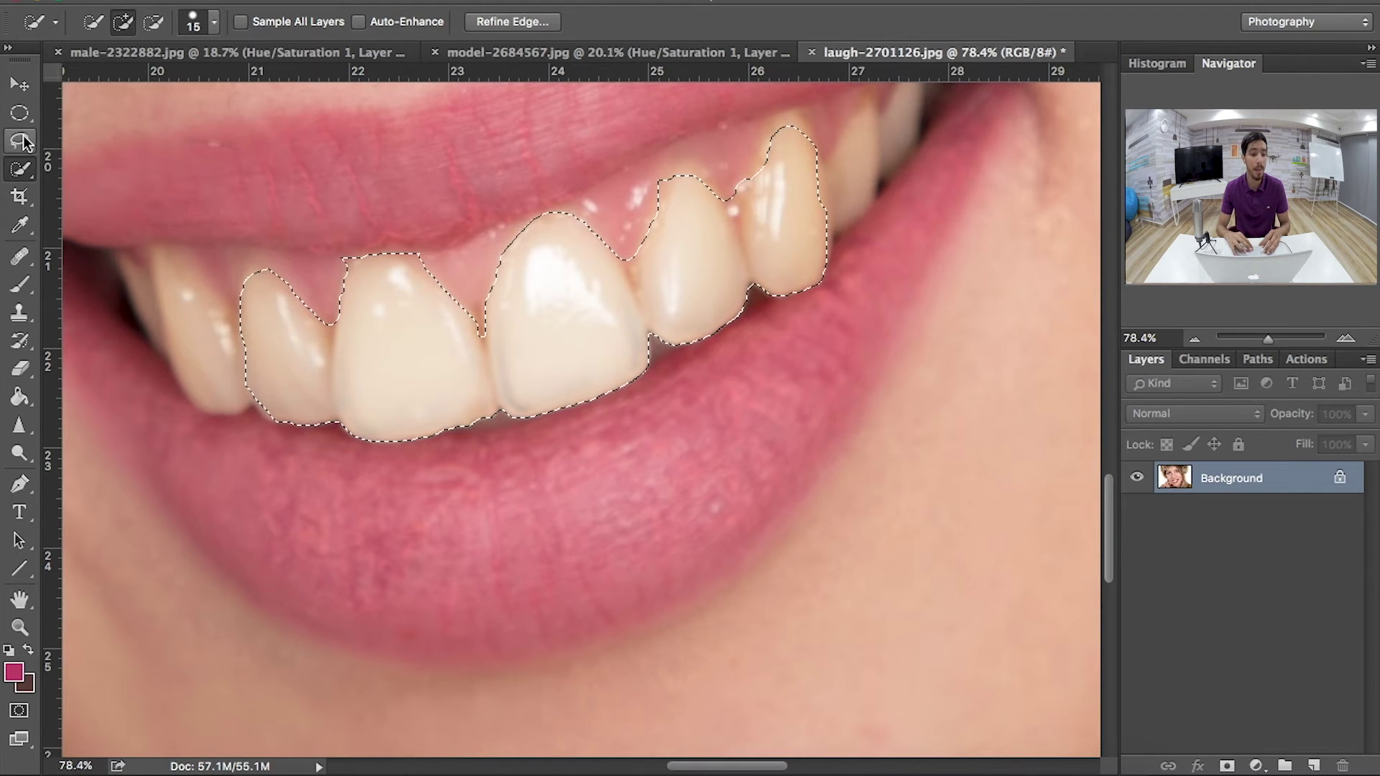
Switch to the plain freehand Lasso Tool
left_click(19, 113)
left_click(108, 169)
left_click(19, 141)
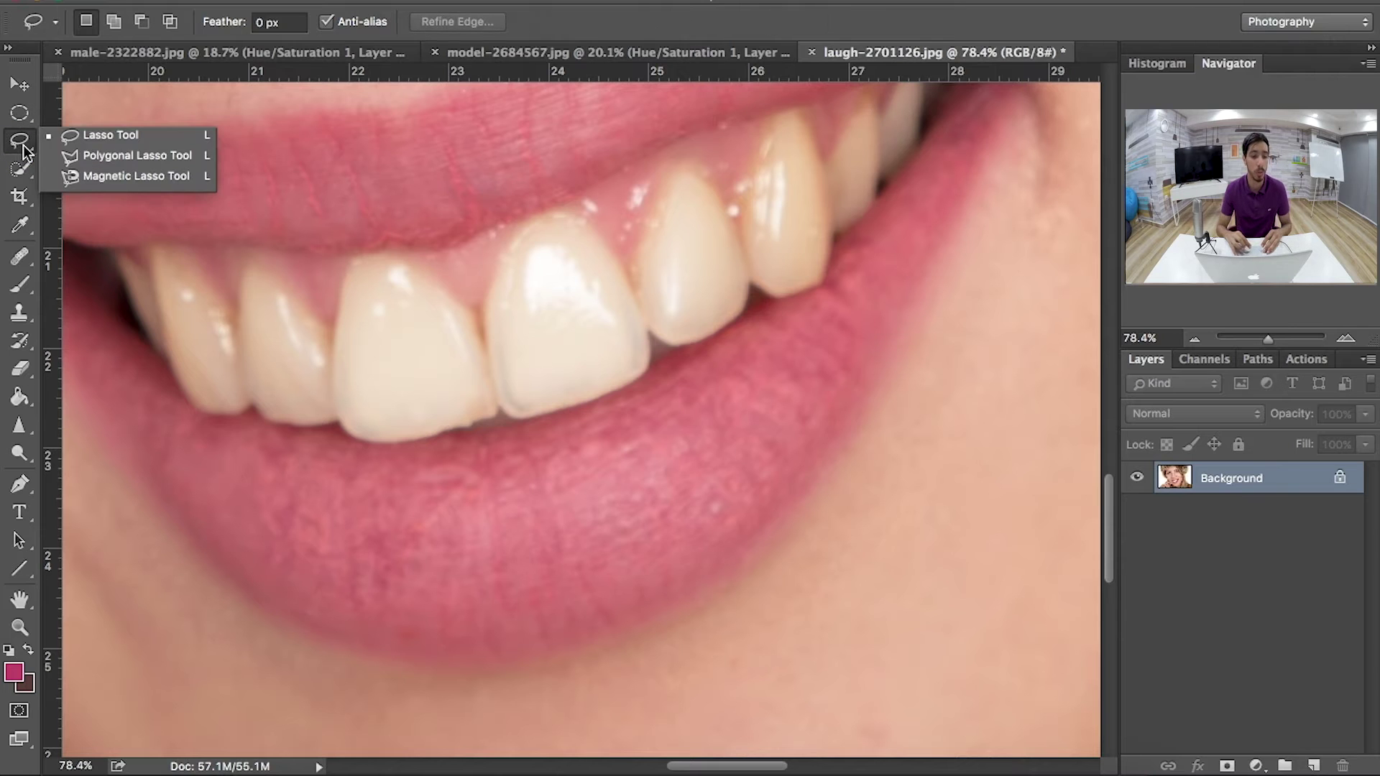
left_click(150, 141)
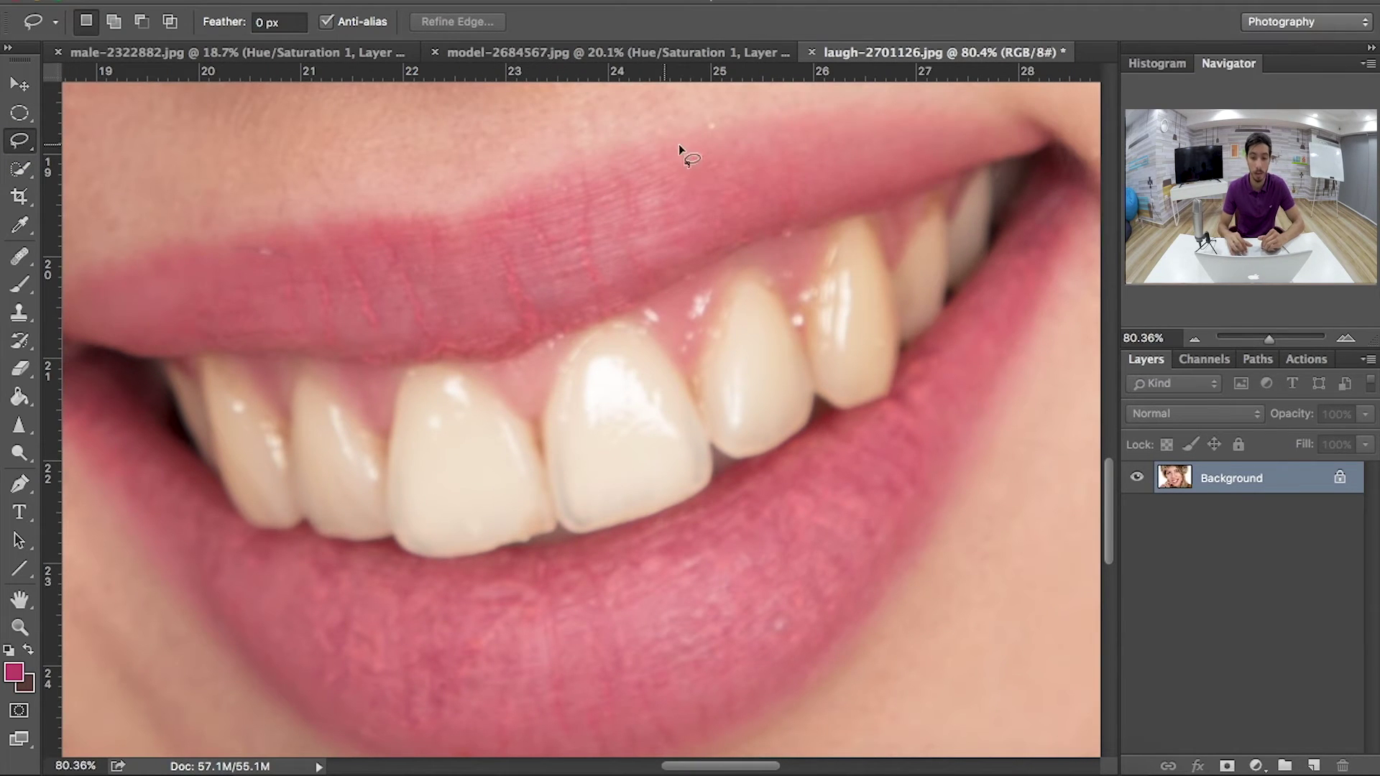
Trace a closed lasso outline along the gum line and tooth bottoms around all upper teeth
left_click(980, 179)
mouse_move(961, 215)
left_mouse_down()
mouse_move(938, 201)
mouse_move(898, 268)
left_mouse_up()
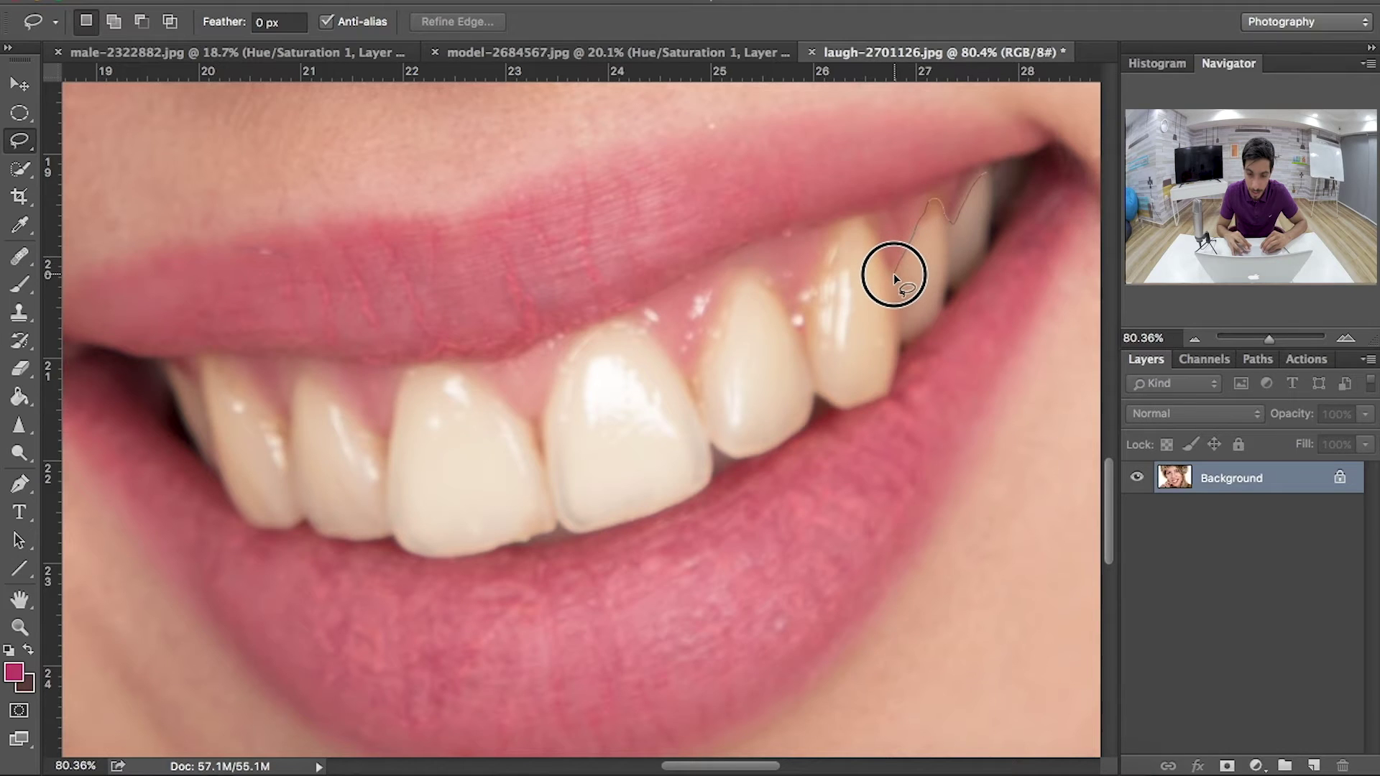
mouse_move(895, 276)
left_mouse_down()
mouse_move(865, 215)
mouse_move(826, 241)
mouse_move(803, 346)
left_mouse_up()
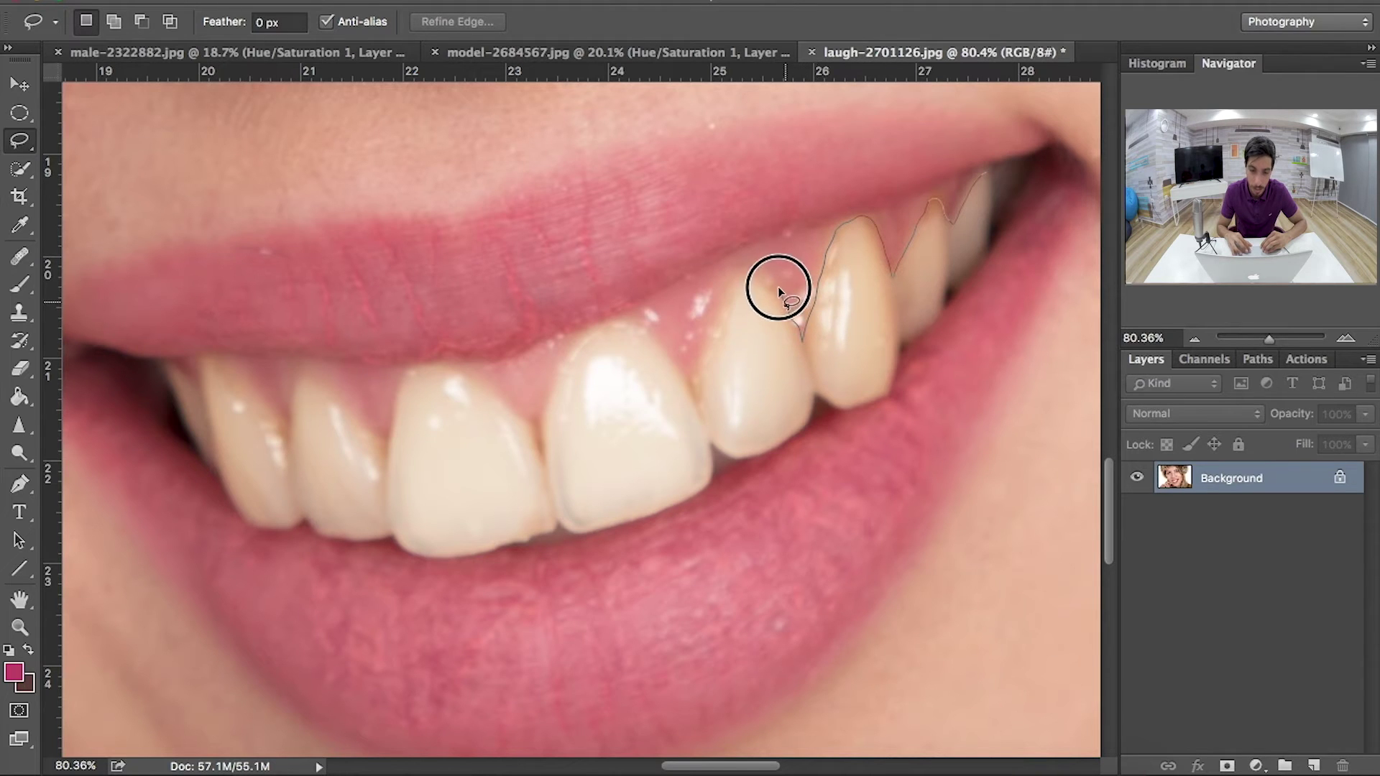
mouse_move(711, 337)
left_mouse_down()
mouse_move(492, 399)
mouse_move(342, 403)
left_mouse_up()
mouse_move(200, 387)
left_mouse_down()
mouse_move(209, 468)
mouse_move(345, 542)
mouse_move(467, 560)
mouse_move(524, 540)
left_mouse_up()
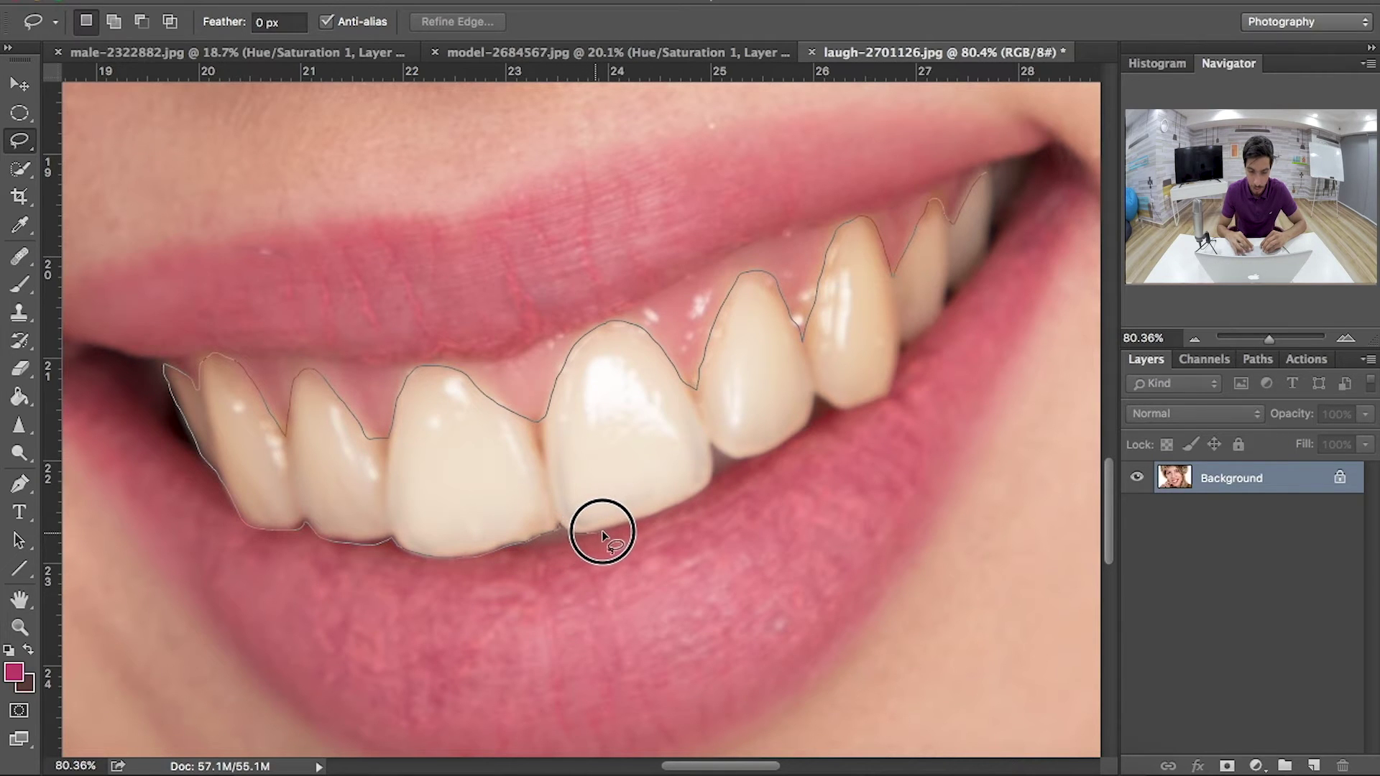
left_click_drag(631, 526, 682, 506)
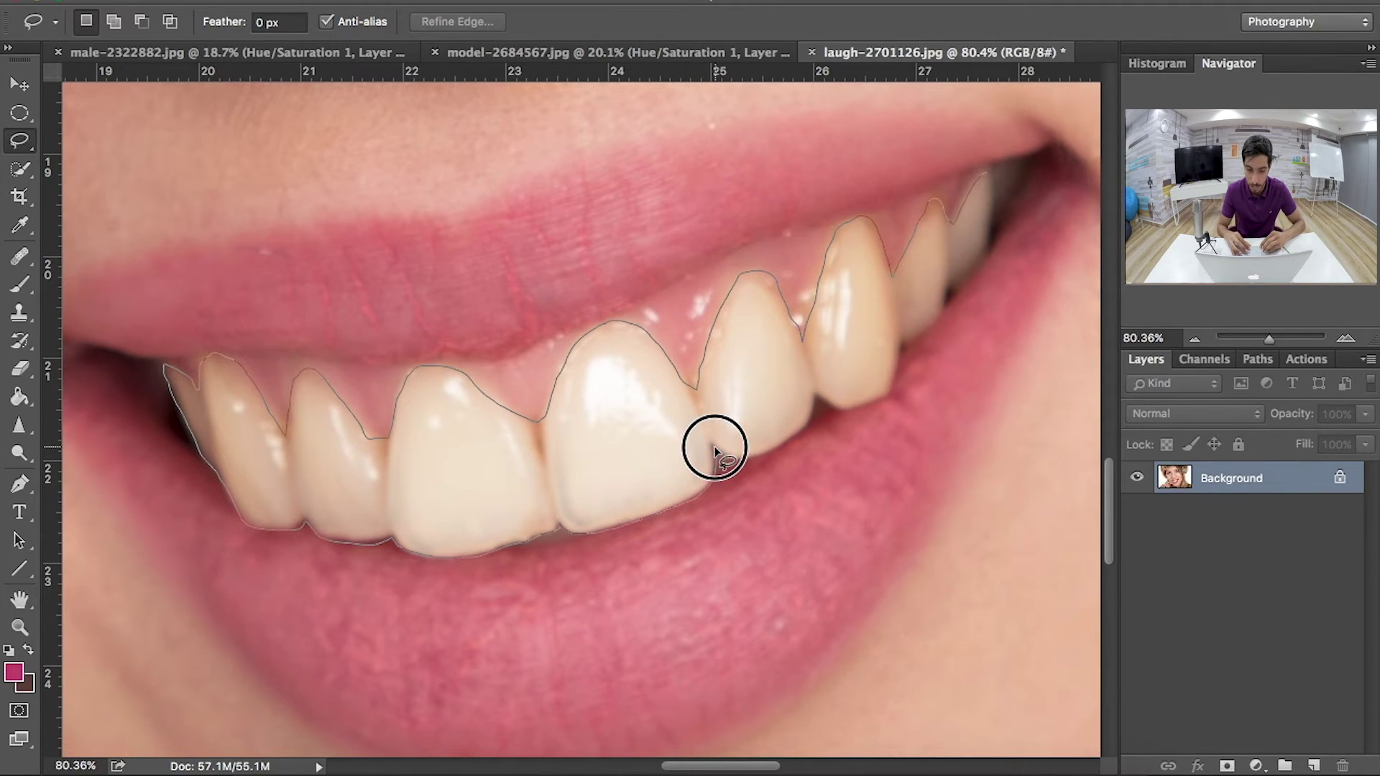
mouse_move(740, 459)
left_mouse_down()
mouse_move(819, 396)
mouse_move(844, 410)
mouse_move(894, 374)
mouse_move(985, 246)
mouse_move(987, 176)
left_mouse_up()
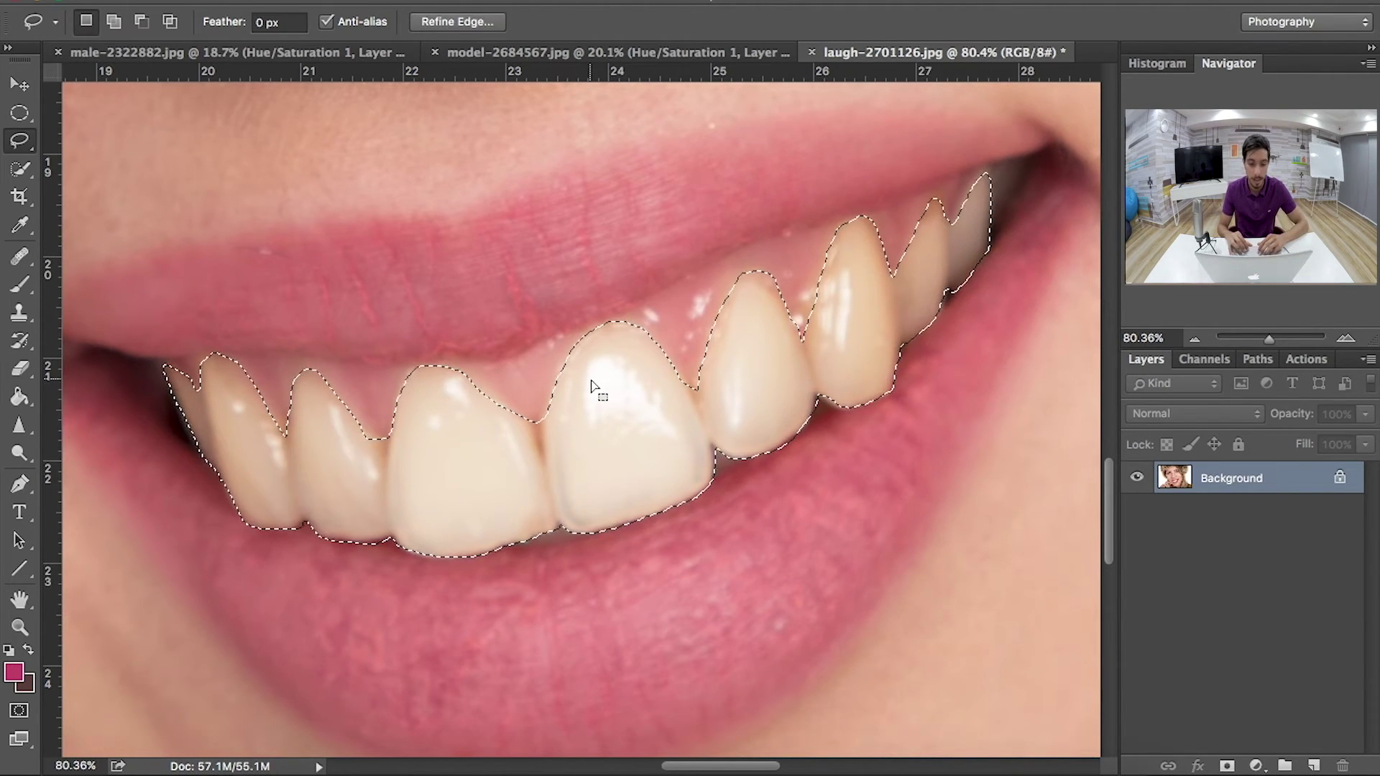
Add the missed sliver at the tooth notch and the uncovered upper tooth top
scroll(594, 385, "up", 3)
scroll(597, 386, "left", 3)
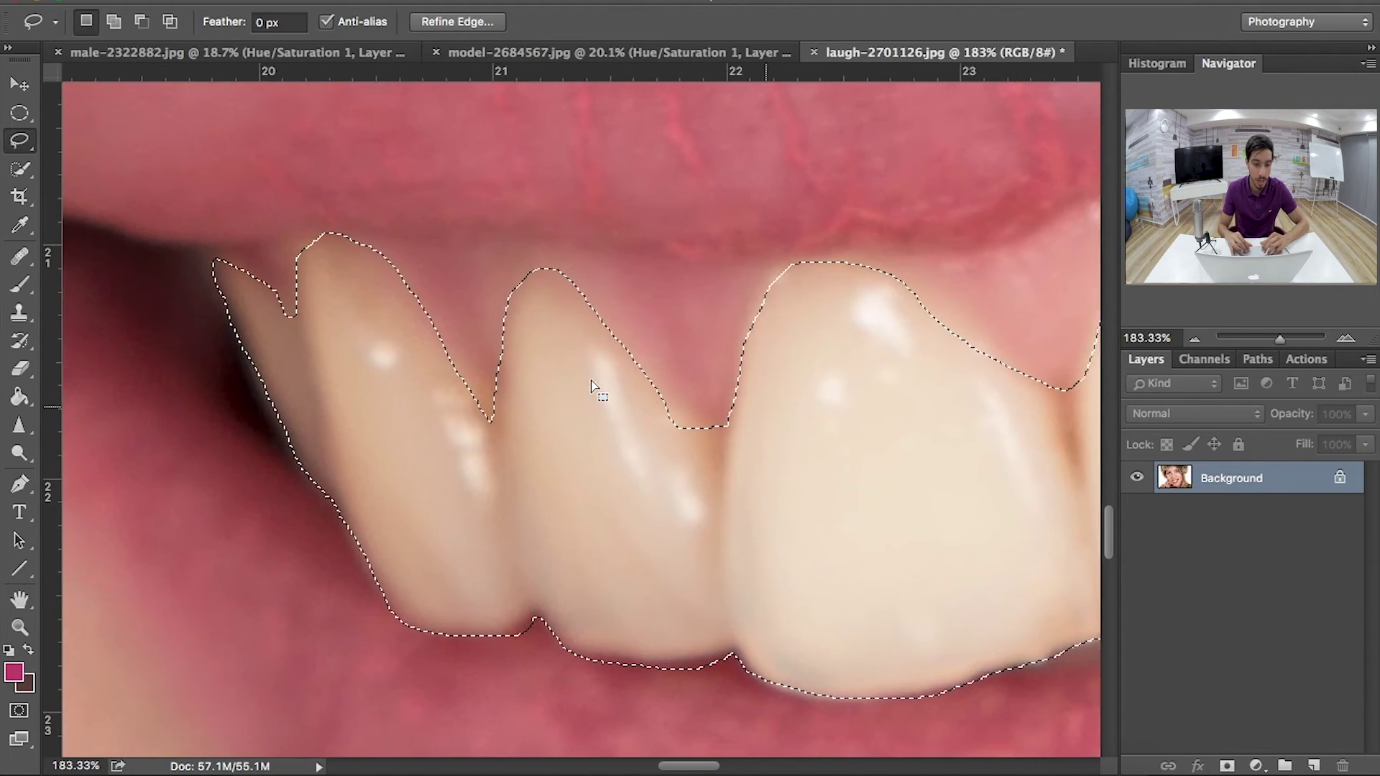
scroll(453, 417, "up", 2)
scroll(445, 415, "up", 2)
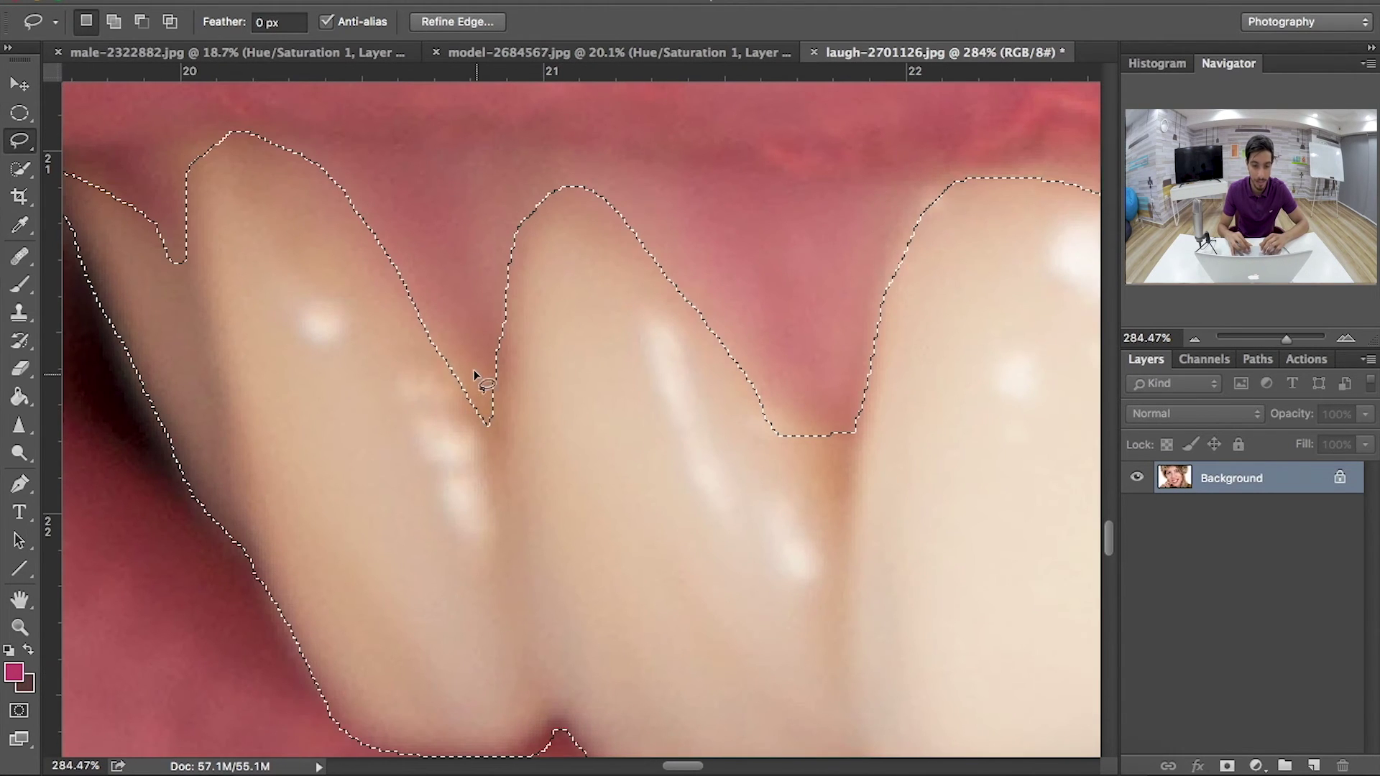
scroll(491, 501, "down", 2)
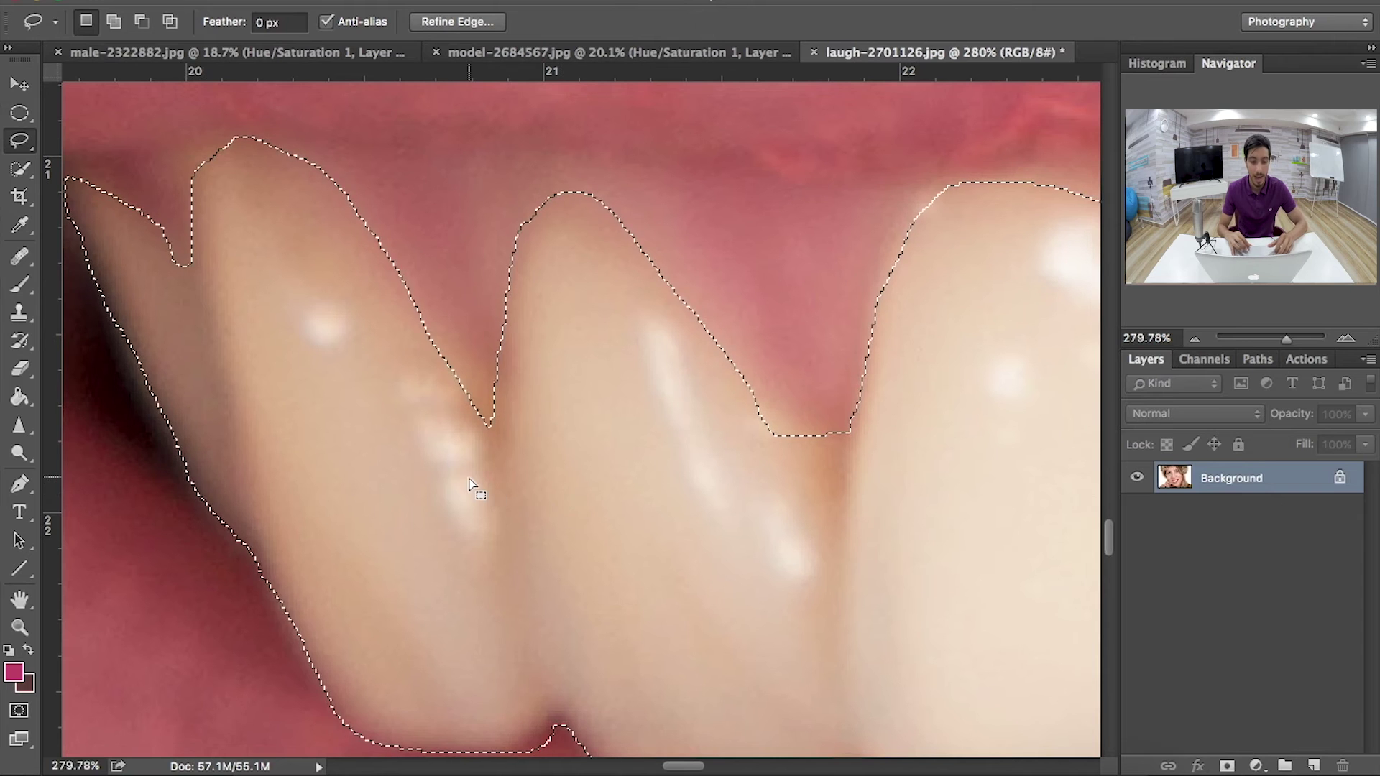
scroll(468, 477, "up", 2)
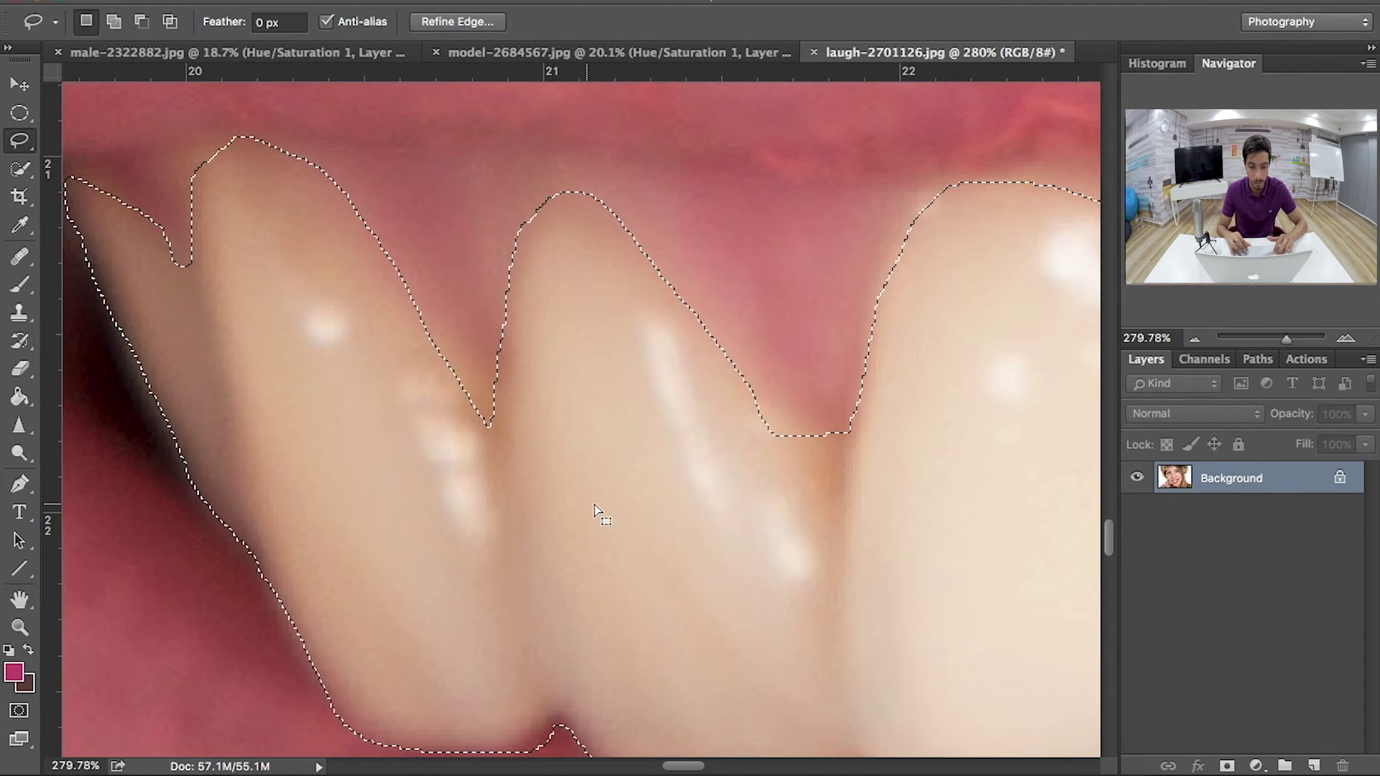
key("shift")
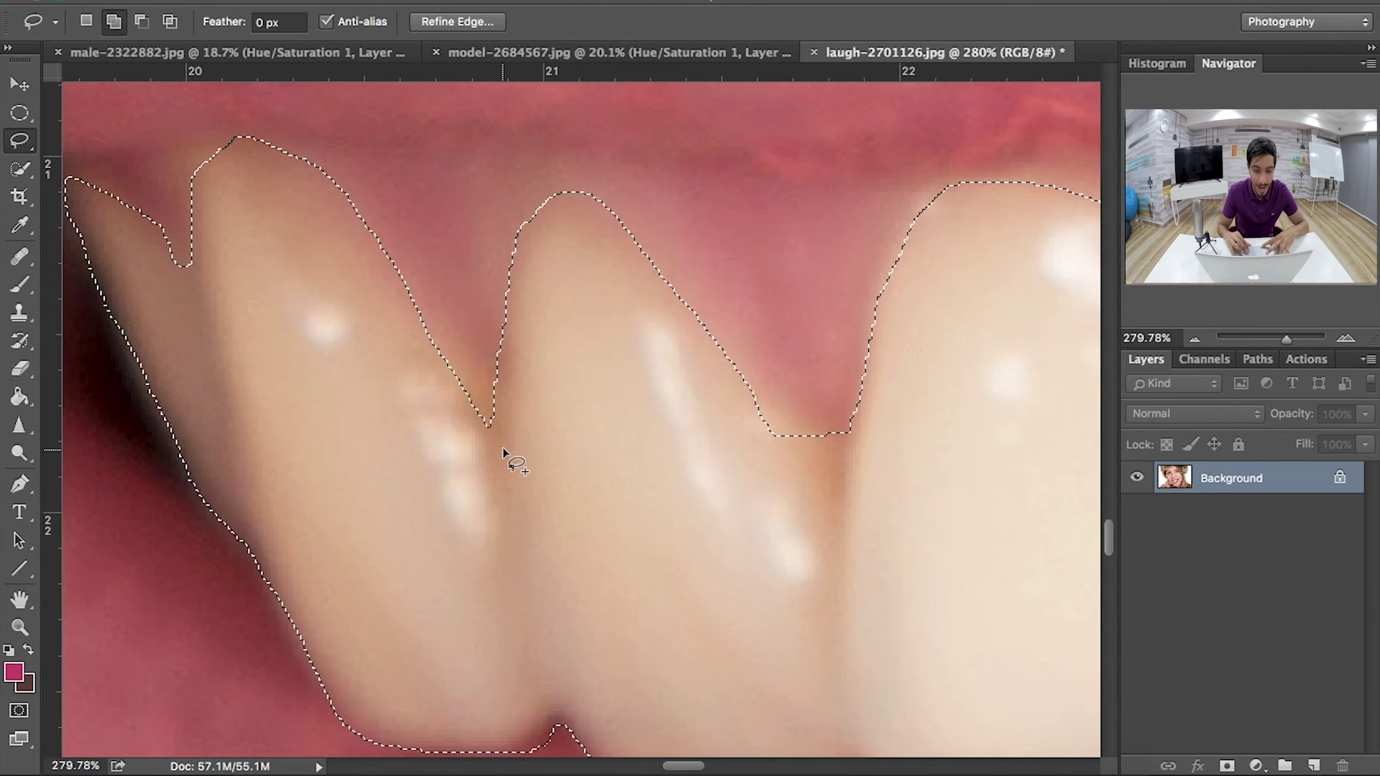
mouse_move(485, 431)
left_mouse_down()
mouse_move(507, 431)
mouse_move(409, 329)
mouse_move(400, 369)
mouse_move(446, 446)
mouse_move(513, 443)
mouse_move(506, 433)
left_mouse_up()
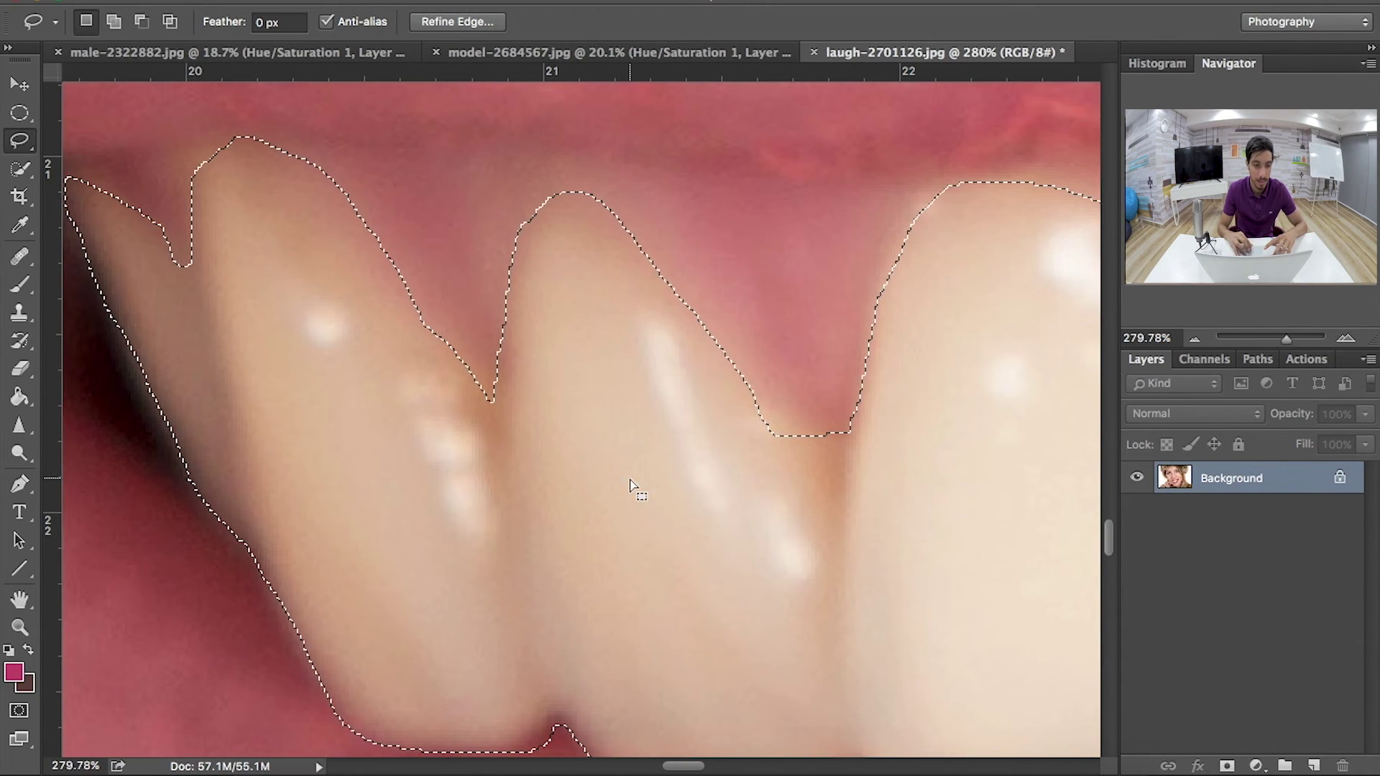
scroll(503, 359, "left", 4)
scroll(431, 287, "up", 2)
left_click_drag(360, 206, 335, 208)
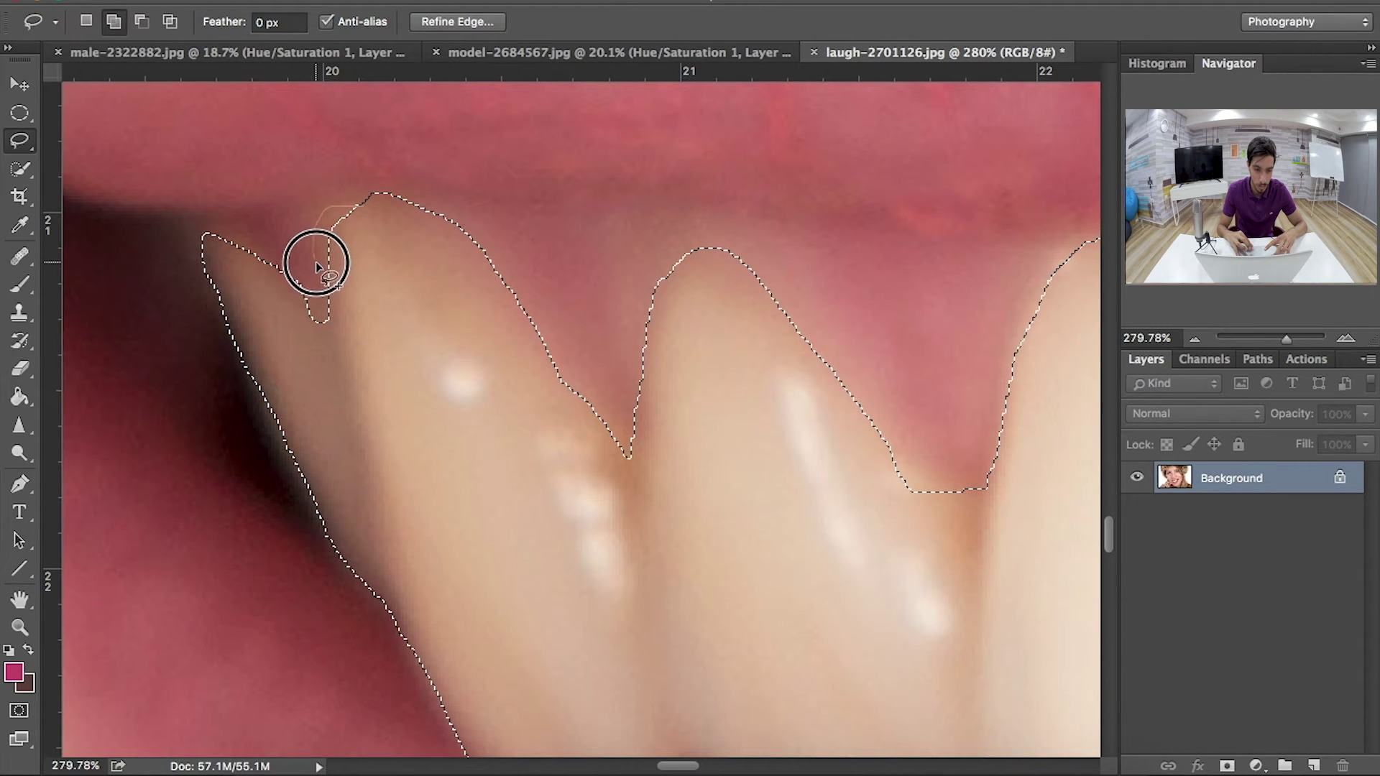
left_click_drag(316, 262, 360, 208)
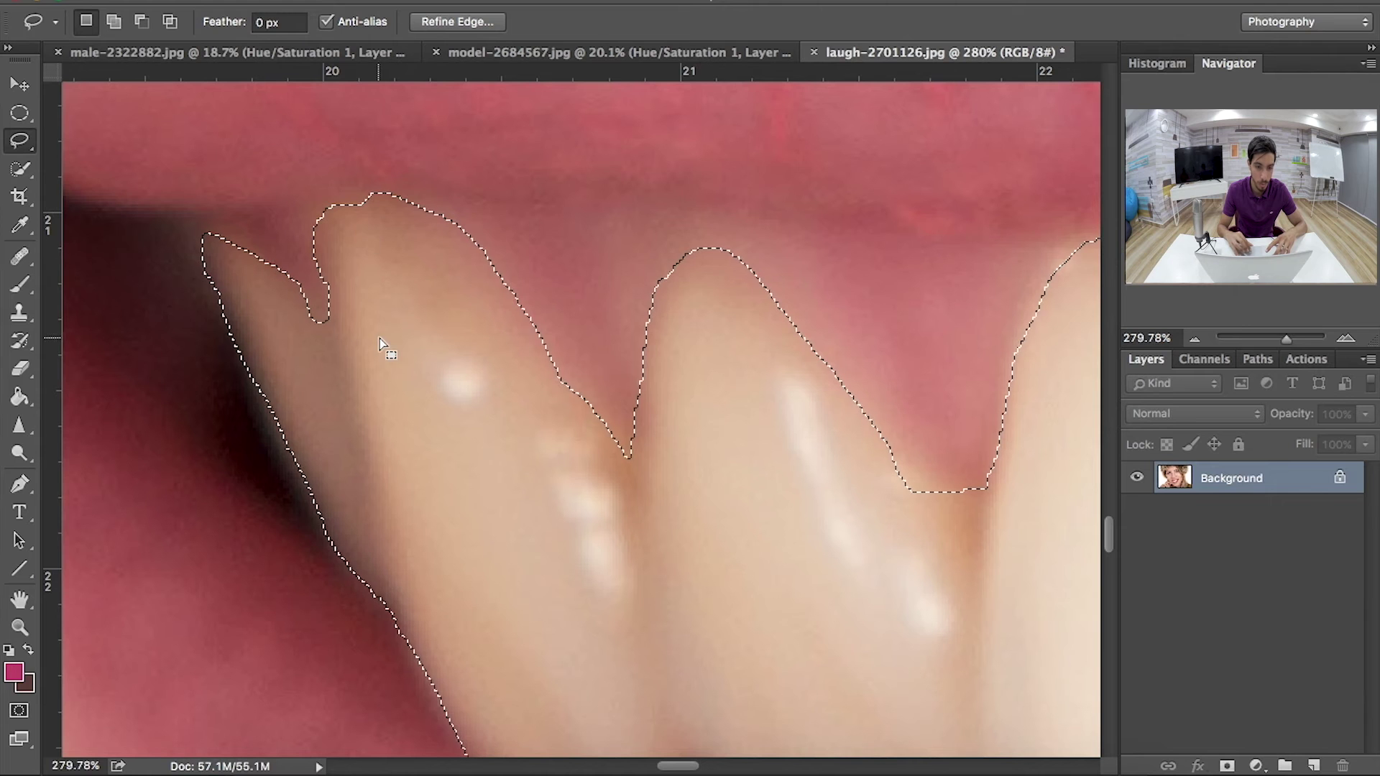
scroll(381, 343, "down", 2)
scroll(381, 343, "left", 2)
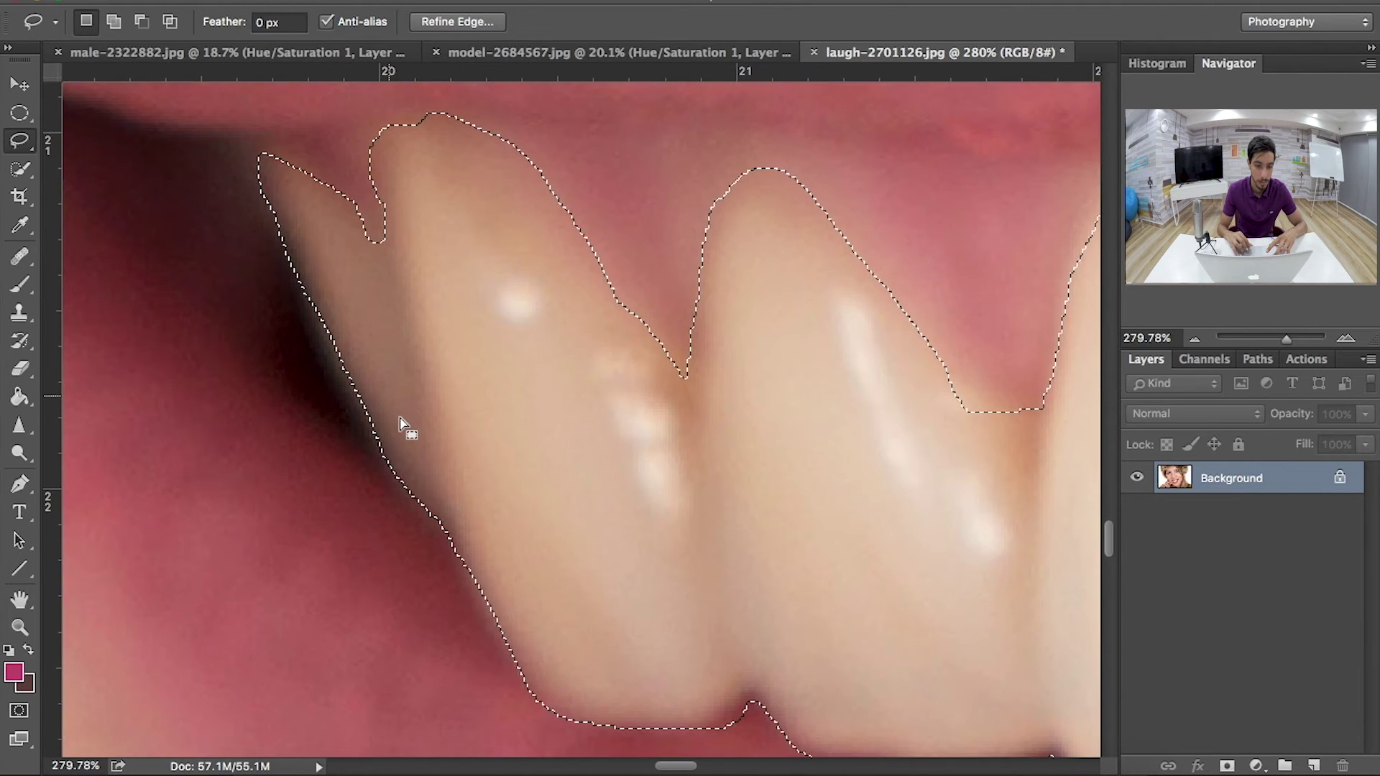
scroll(400, 418, "down", 2)
scroll(404, 428, "down", 2)
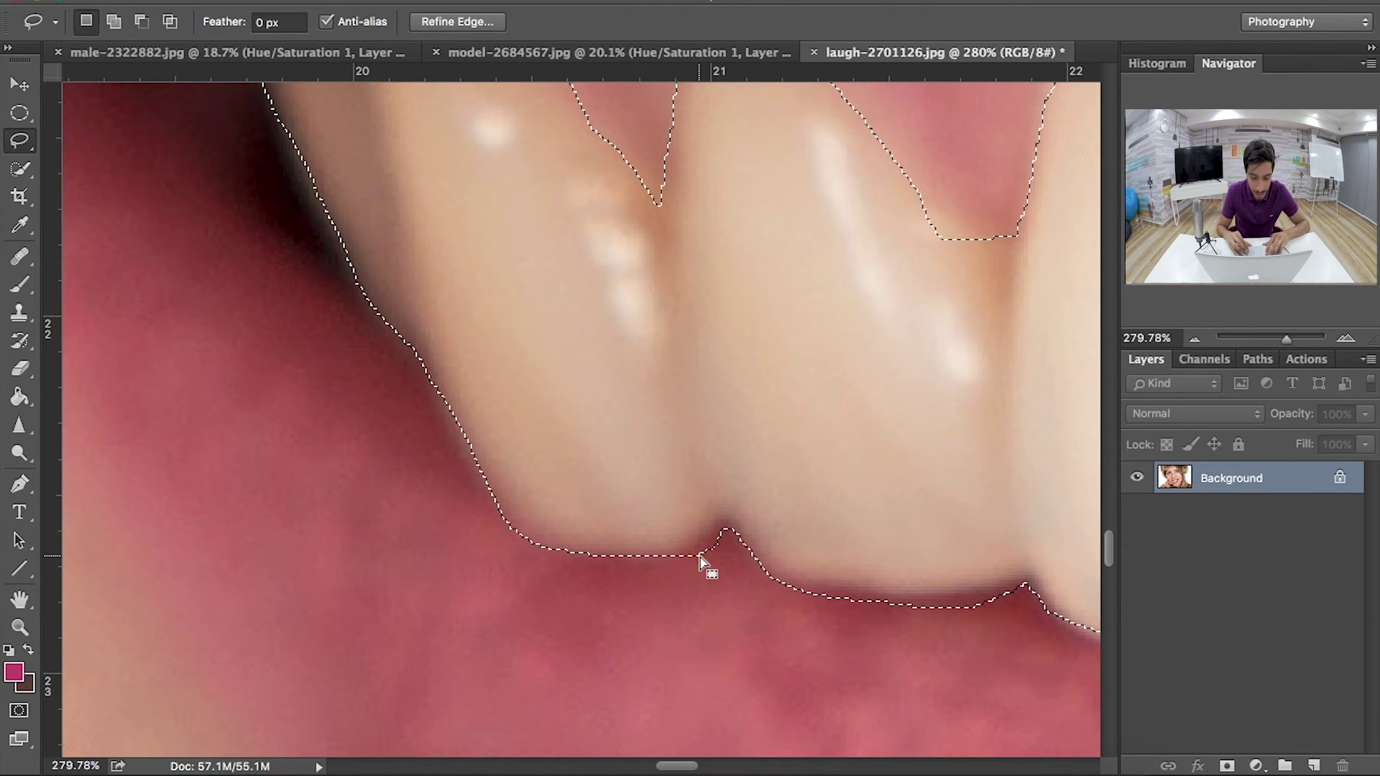
Trim gum away along the lower tooth edges, adding back one missed tooth edge
key("alt")
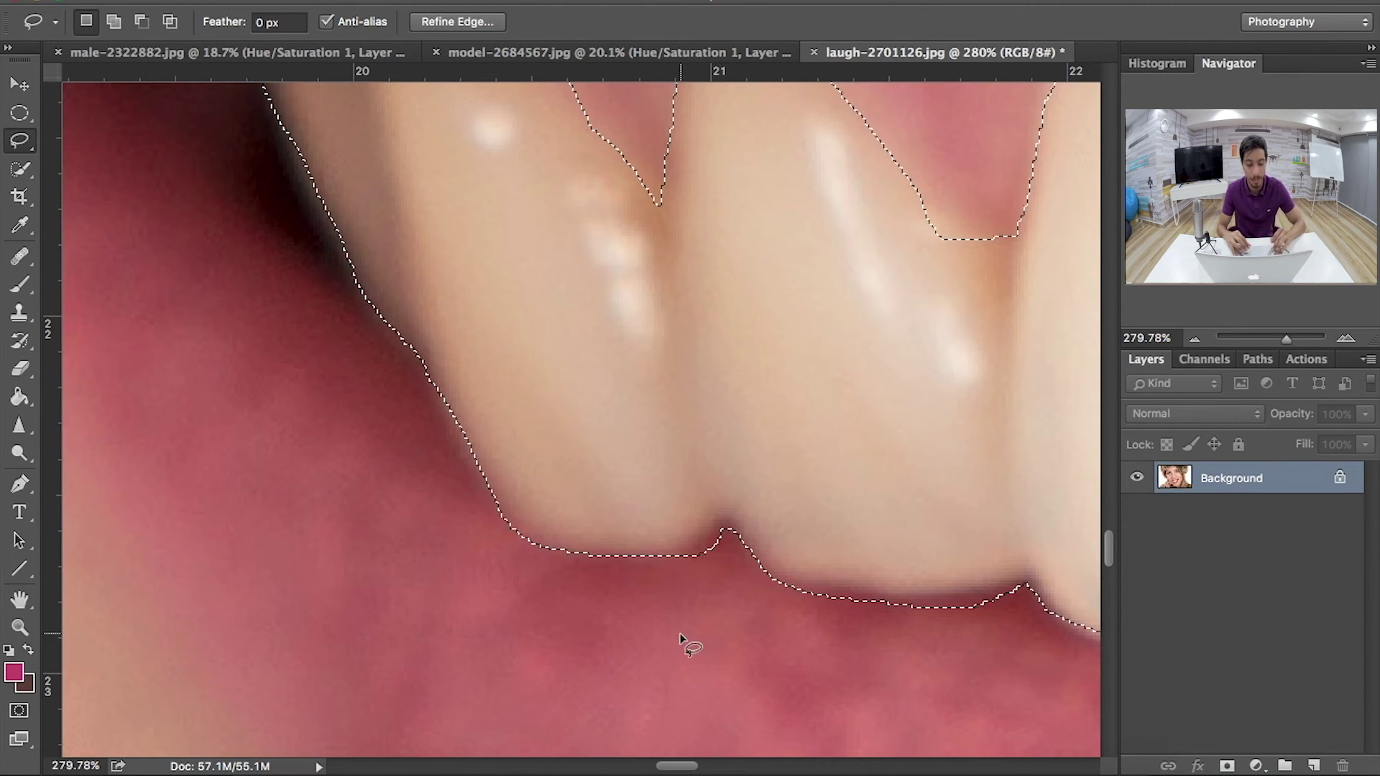
key("alt")
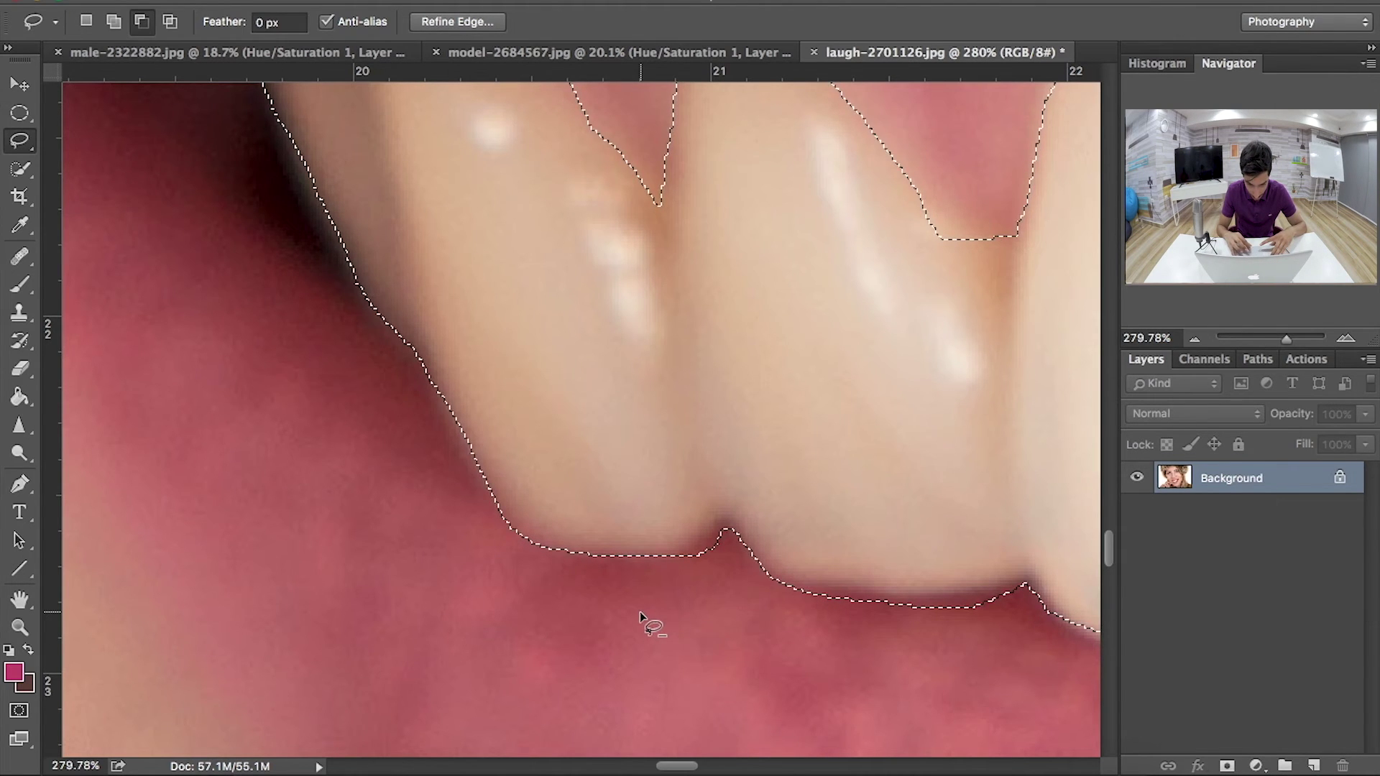
mouse_move(724, 539)
left_mouse_down()
mouse_move(696, 552)
mouse_move(573, 548)
mouse_move(486, 499)
mouse_move(536, 567)
mouse_move(641, 567)
mouse_move(723, 546)
left_mouse_up()
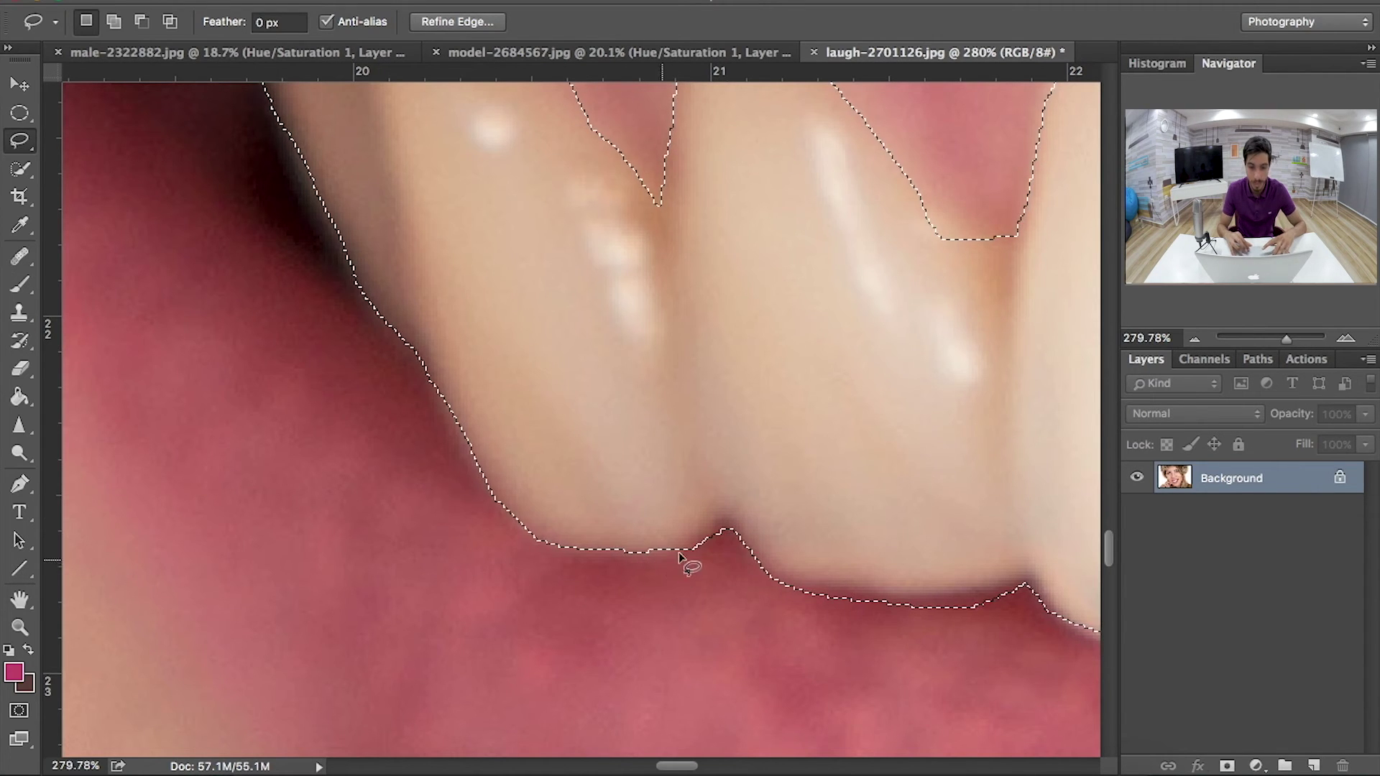
scroll(723, 547, "right", 5)
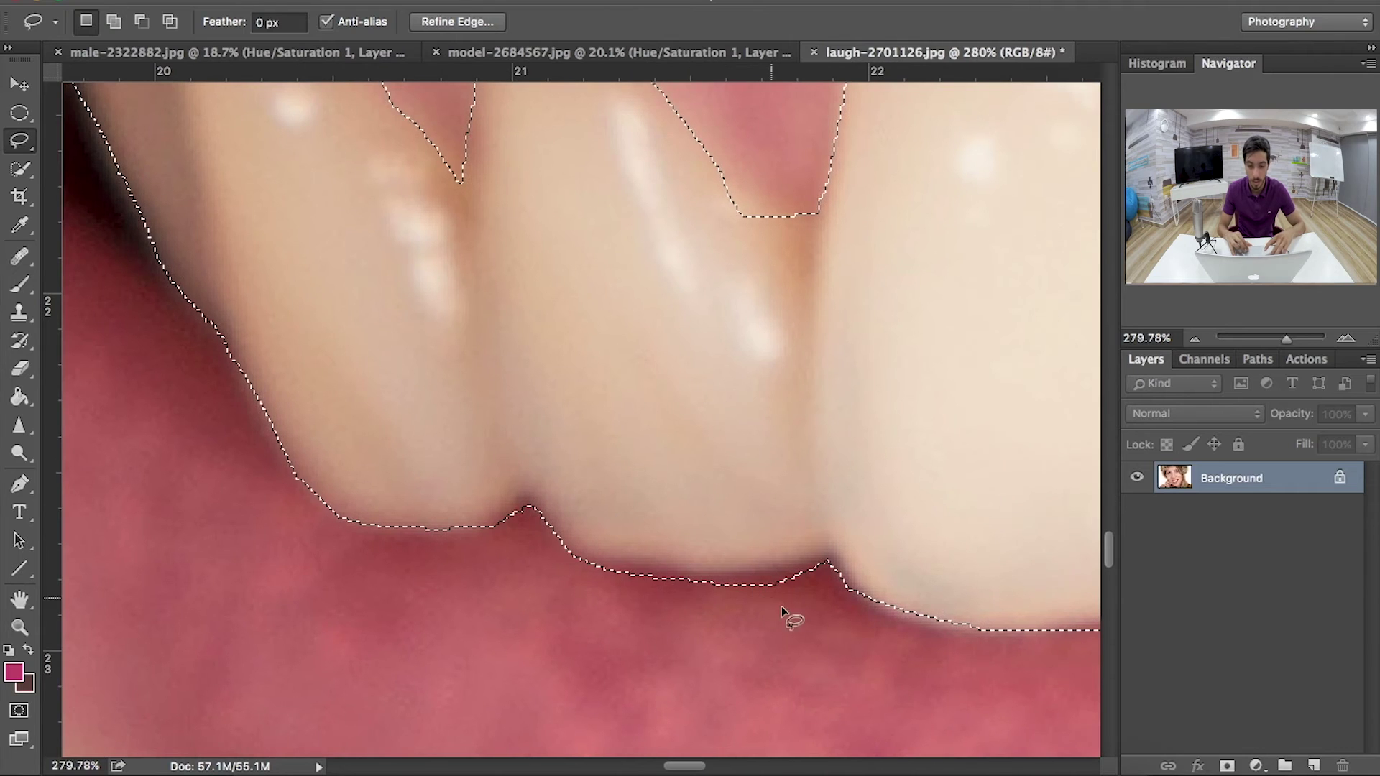
mouse_move(793, 603)
left_mouse_down()
mouse_move(613, 588)
mouse_move(826, 548)
mouse_move(793, 609)
left_mouse_up()
scroll(810, 642, "right", 3)
scroll(809, 642, "right", 3)
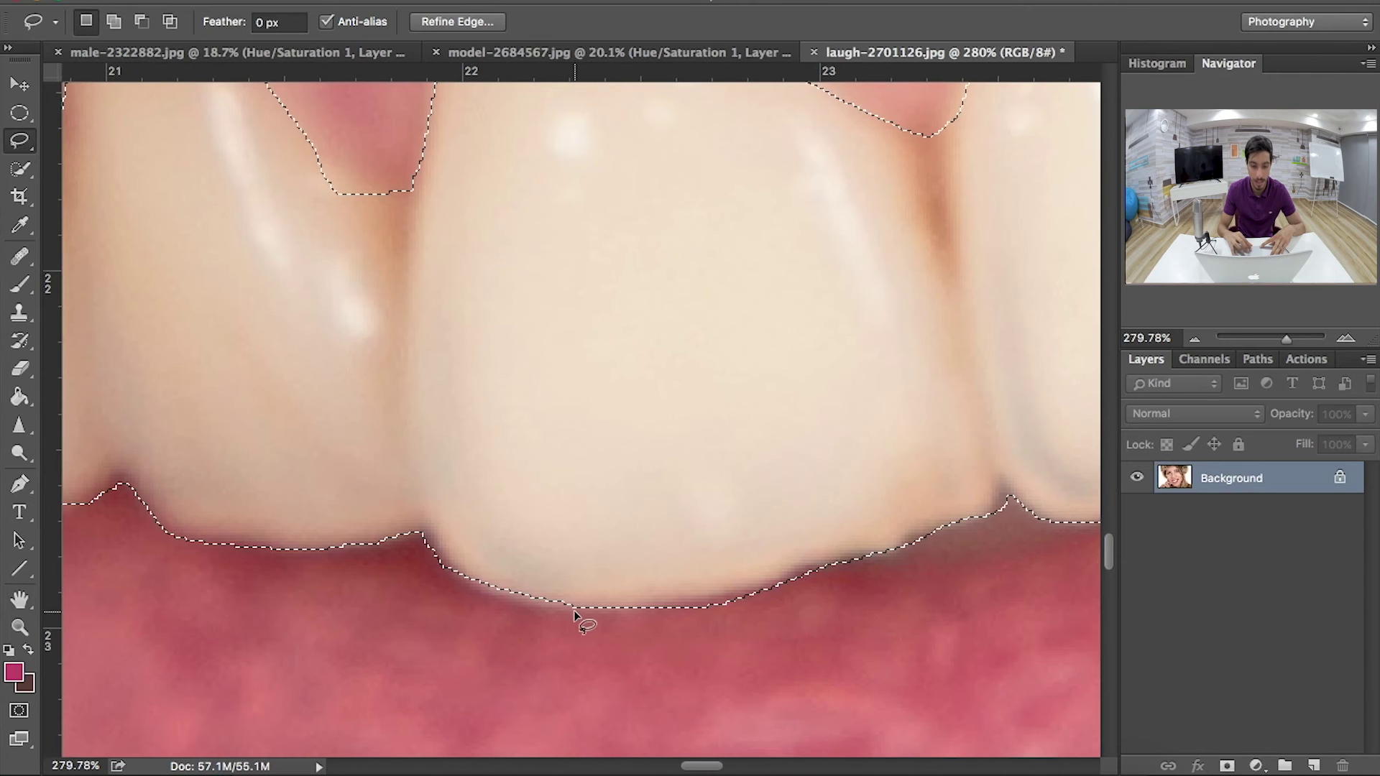
key("shift")
left_click_drag(558, 601, 481, 585)
scroll(607, 594, "right", 3)
key("alt")
left_click_drag(581, 627, 567, 640)
scroll(713, 642, "right", 5)
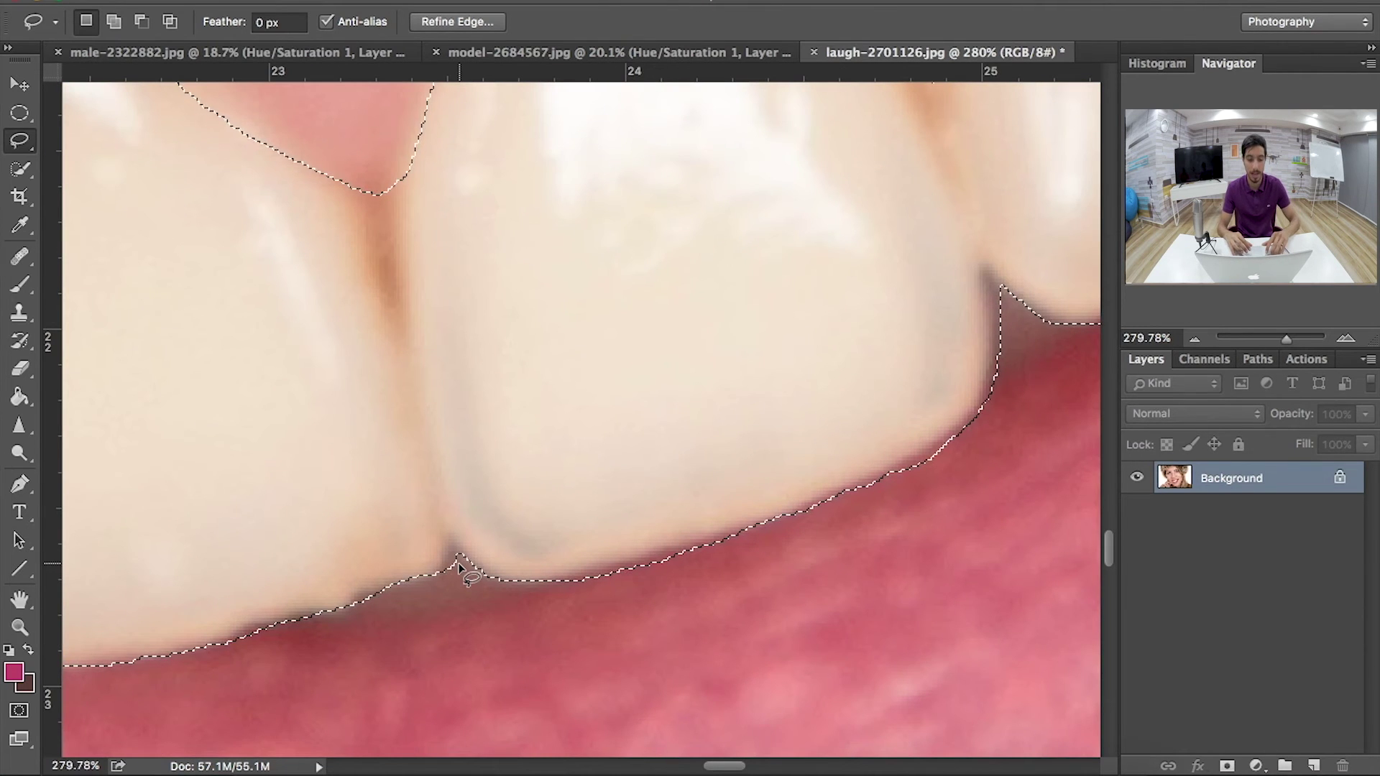
key("alt")
left_click_drag(457, 579, 460, 572)
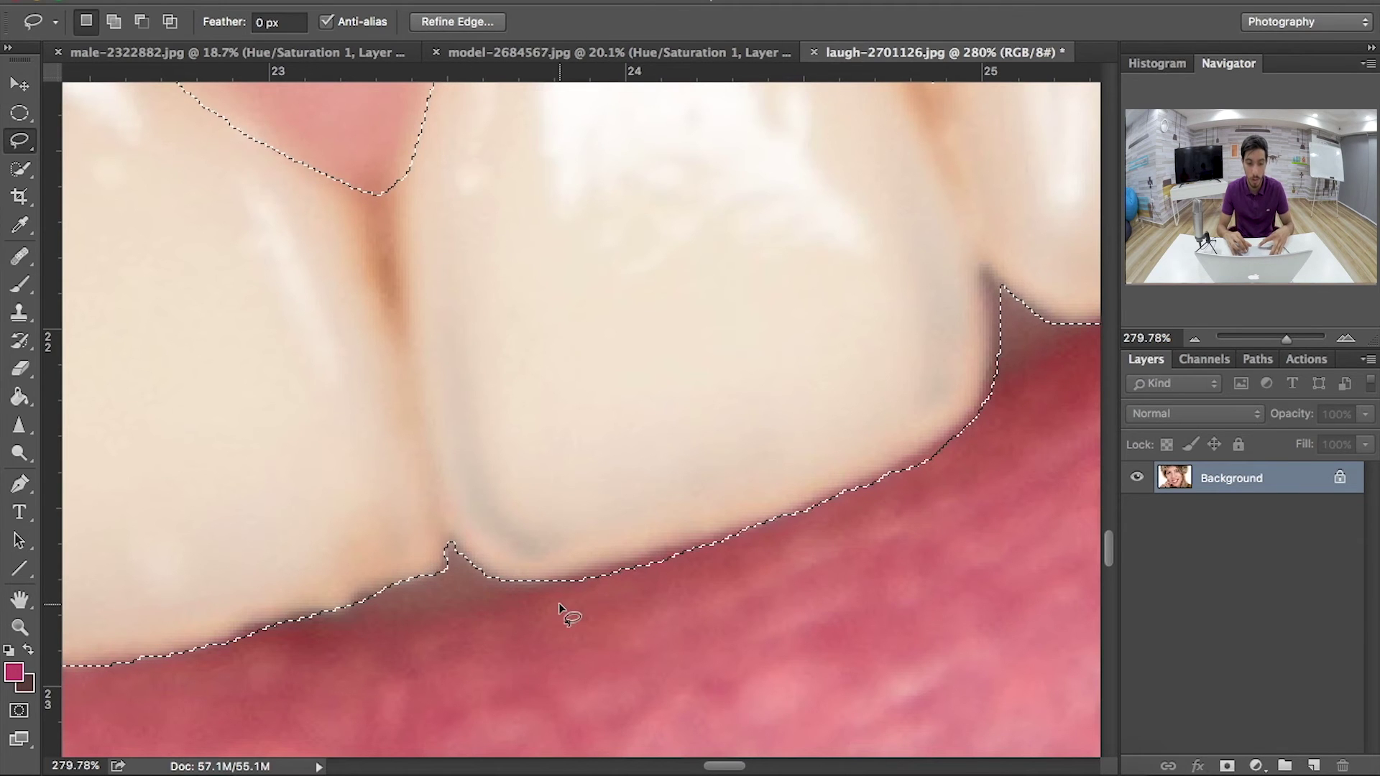
scroll(457, 568, "right", 5)
scroll(457, 568, "up", 2)
key("alt")
mouse_move(386, 659)
left_mouse_down()
mouse_move(373, 650)
mouse_move(545, 595)
mouse_move(386, 665)
left_mouse_up()
scroll(386, 665, "right", 5)
scroll(386, 665, "up", 2)
key("alt")
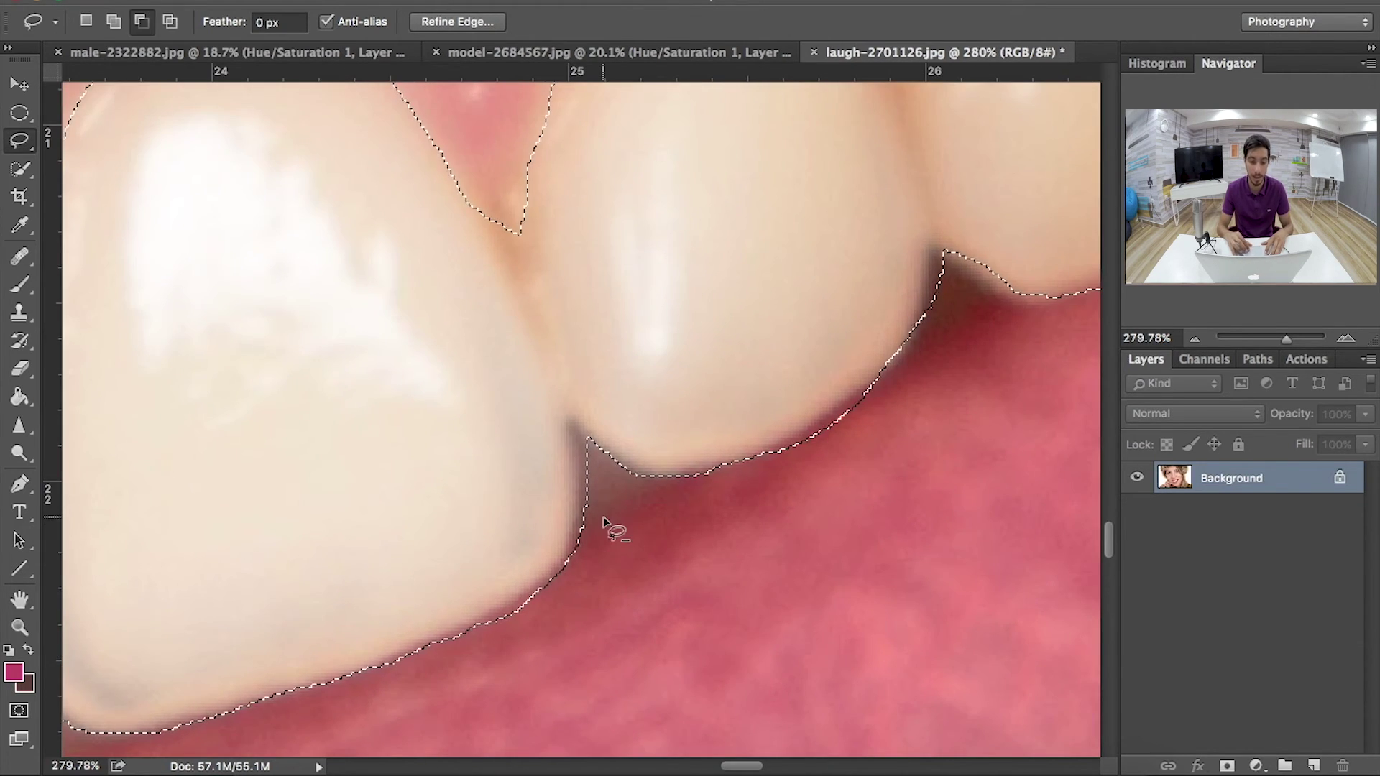
mouse_move(586, 556)
left_mouse_down()
mouse_move(481, 618)
mouse_move(575, 624)
mouse_move(672, 595)
mouse_move(658, 543)
mouse_move(669, 580)
left_mouse_up()
Add the missed tooth corner and the far-right tooth's upper edge to the selection
scroll(482, 618, "up", 2)
scroll(575, 624, "right", 3)
scroll(701, 604, "up", 2)
scroll(701, 604, "right", 2)
scroll(700, 604, "up", 2)
scroll(701, 603, "right", 2)
scroll(726, 582, "right", 2)
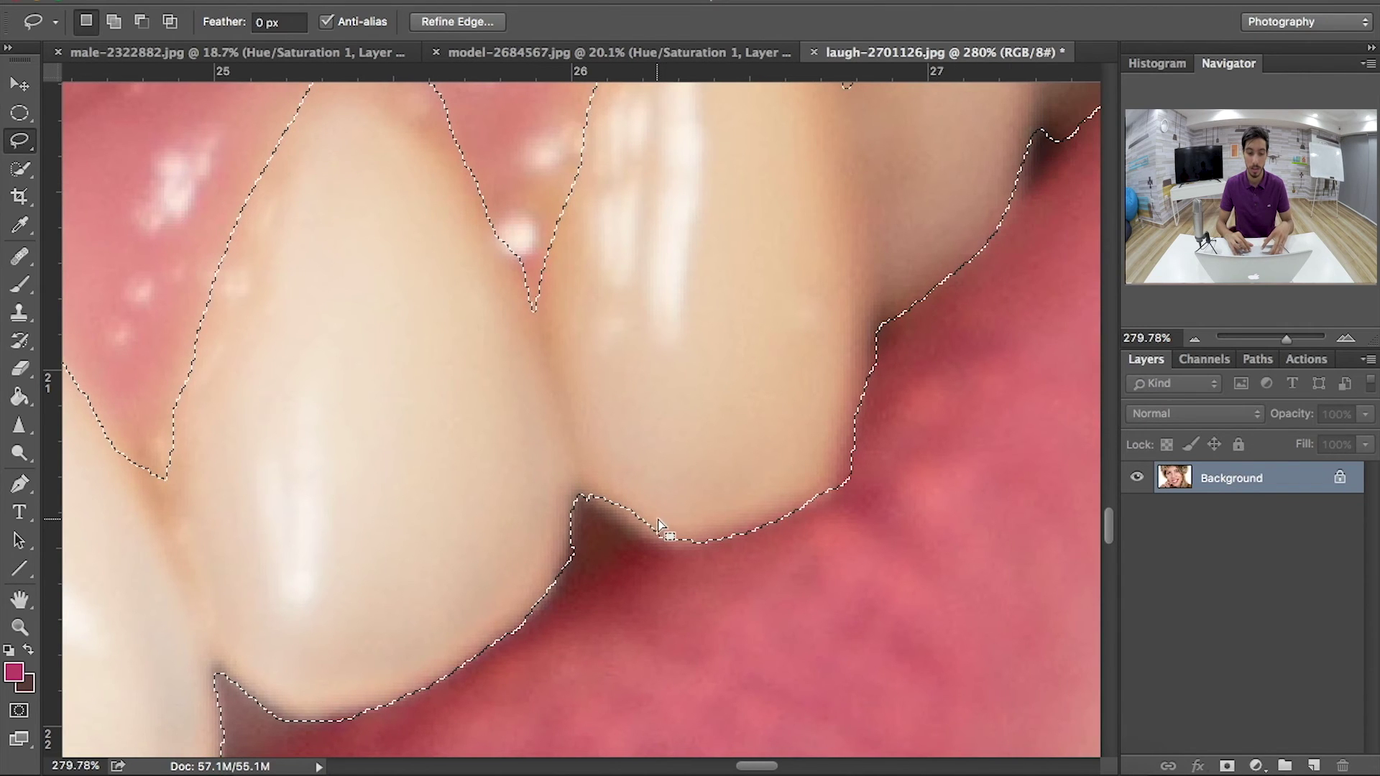
mouse_move(663, 529)
left_mouse_down()
mouse_move(594, 508)
mouse_move(622, 484)
mouse_move(701, 546)
left_mouse_up()
scroll(776, 481, "right", 4)
scroll(740, 444, "up", 4)
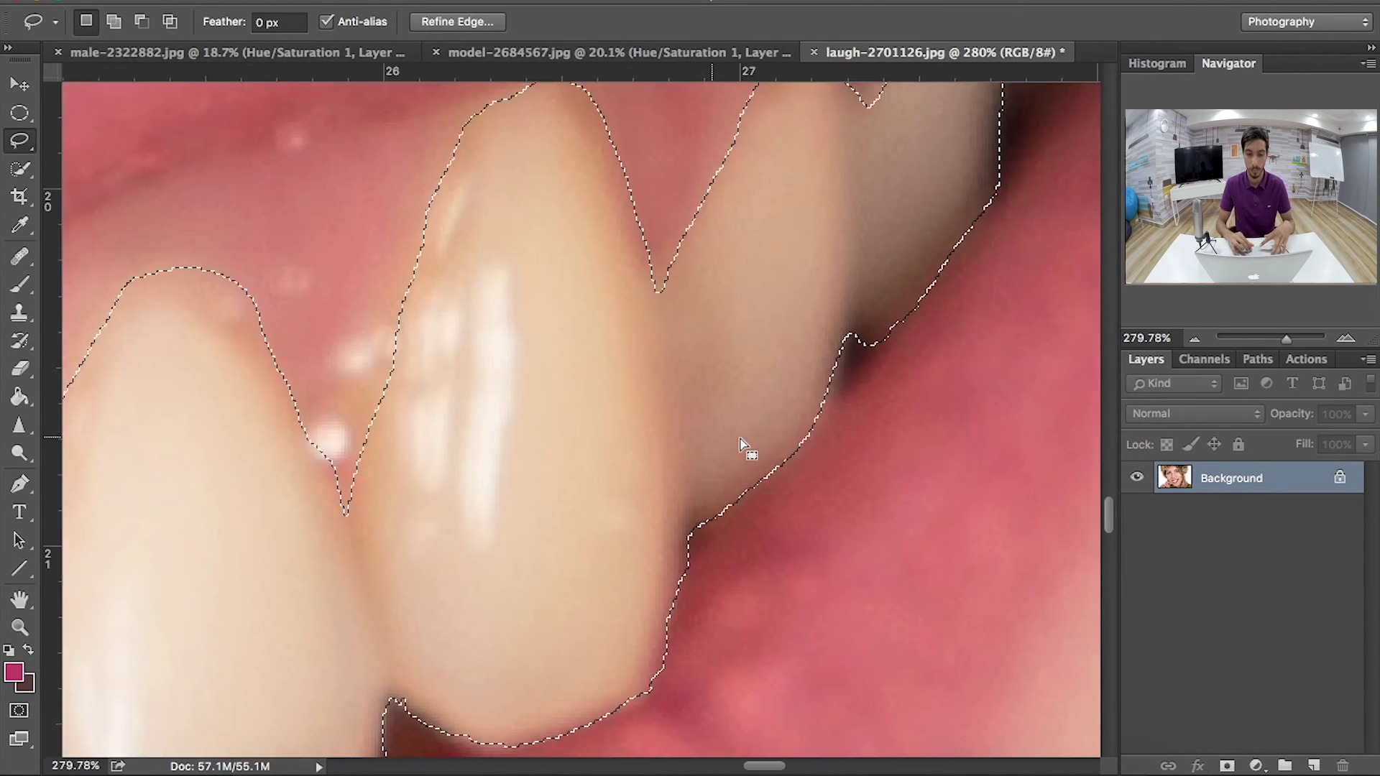
scroll(741, 444, "up", 3)
scroll(740, 445, "right", 2)
scroll(740, 483, "up", 3)
left_click_drag(780, 305, 866, 126)
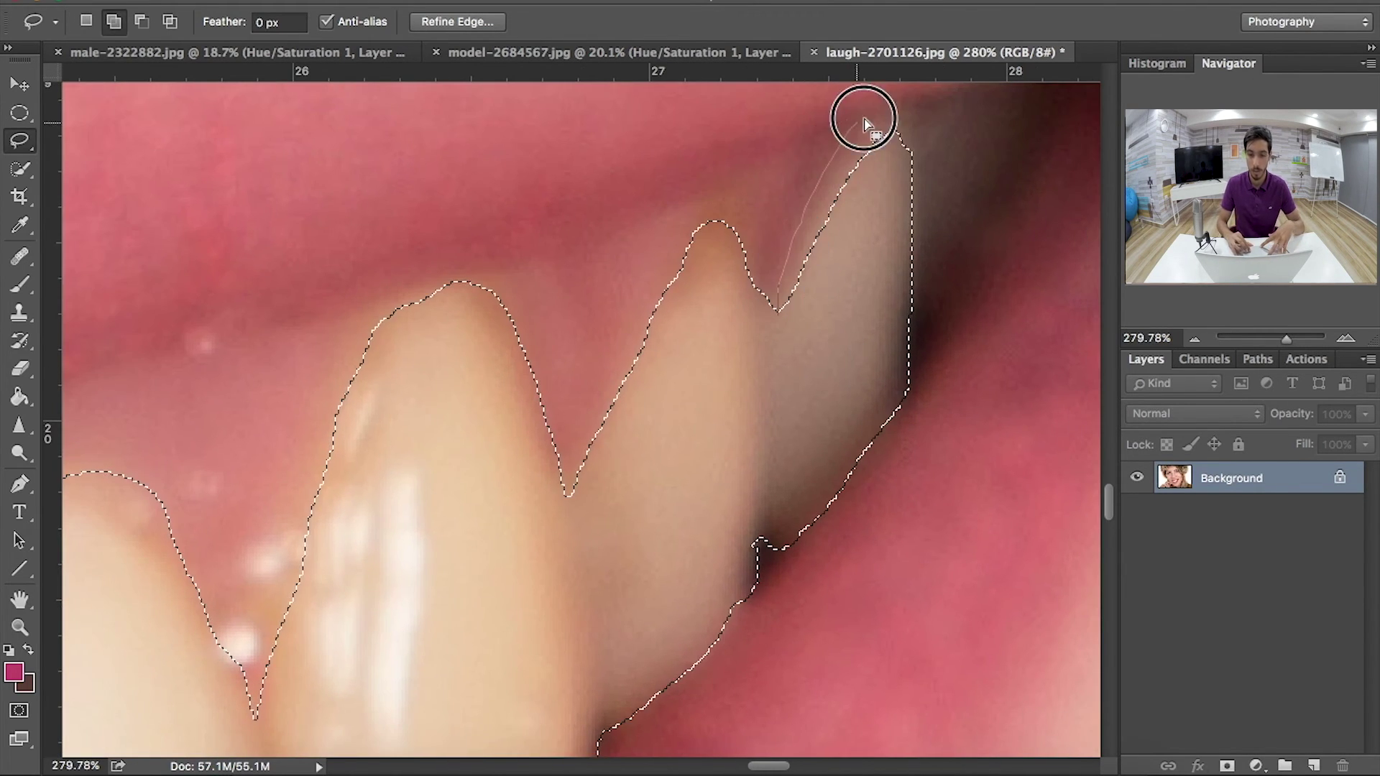
scroll(575, 578, "down", 5)
scroll(576, 578, "down", 1)
Copy the teeth to Layer 1 and toggle the Background off and on to check it
scroll(575, 578, "down", 2)
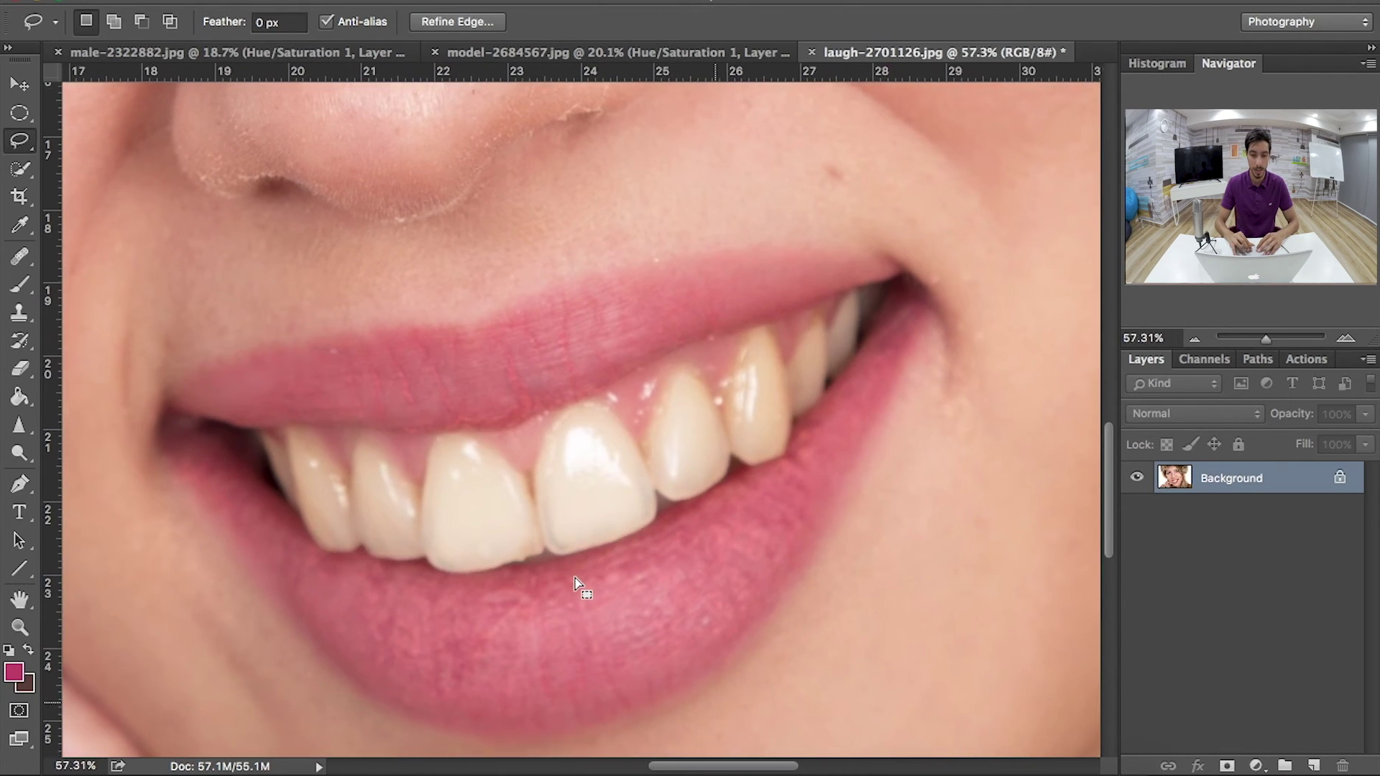
scroll(575, 578, "up", 2)
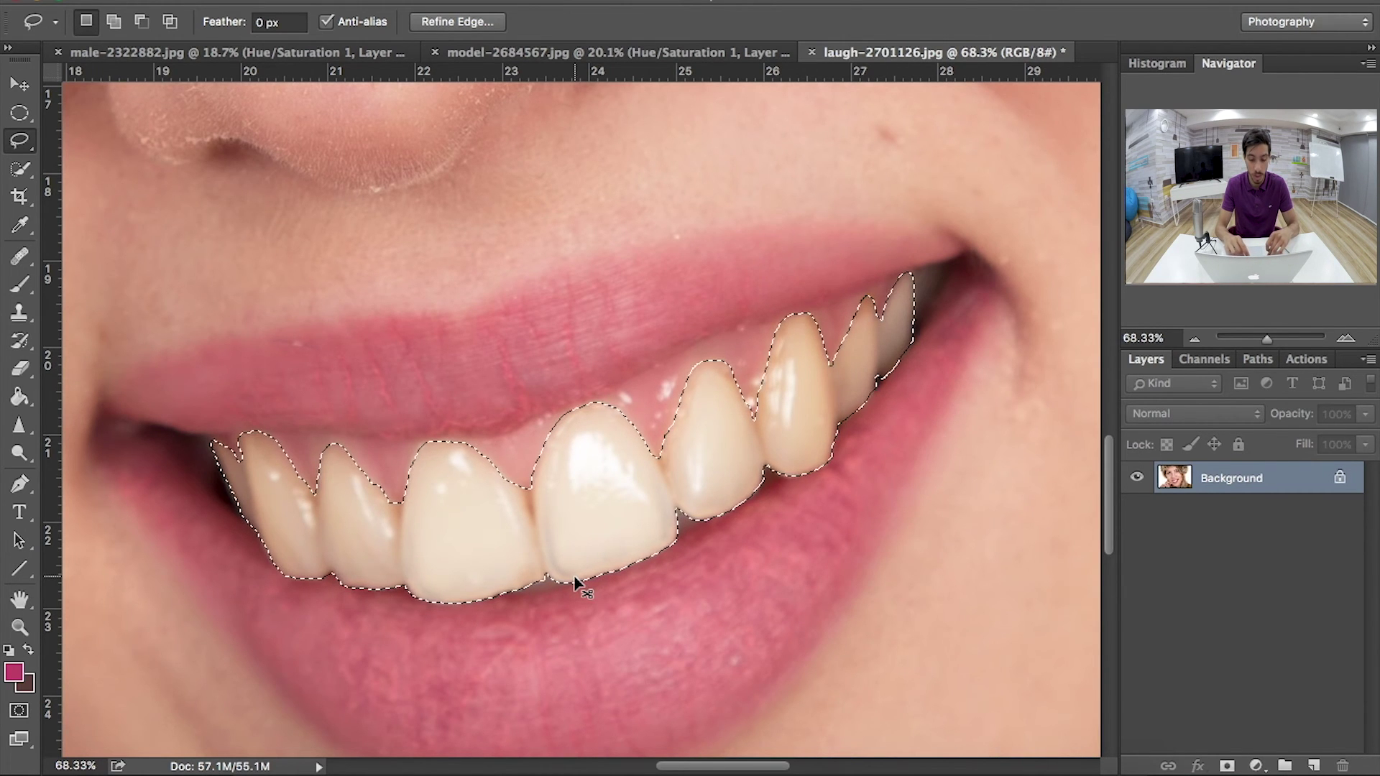
key("ctrl+j")
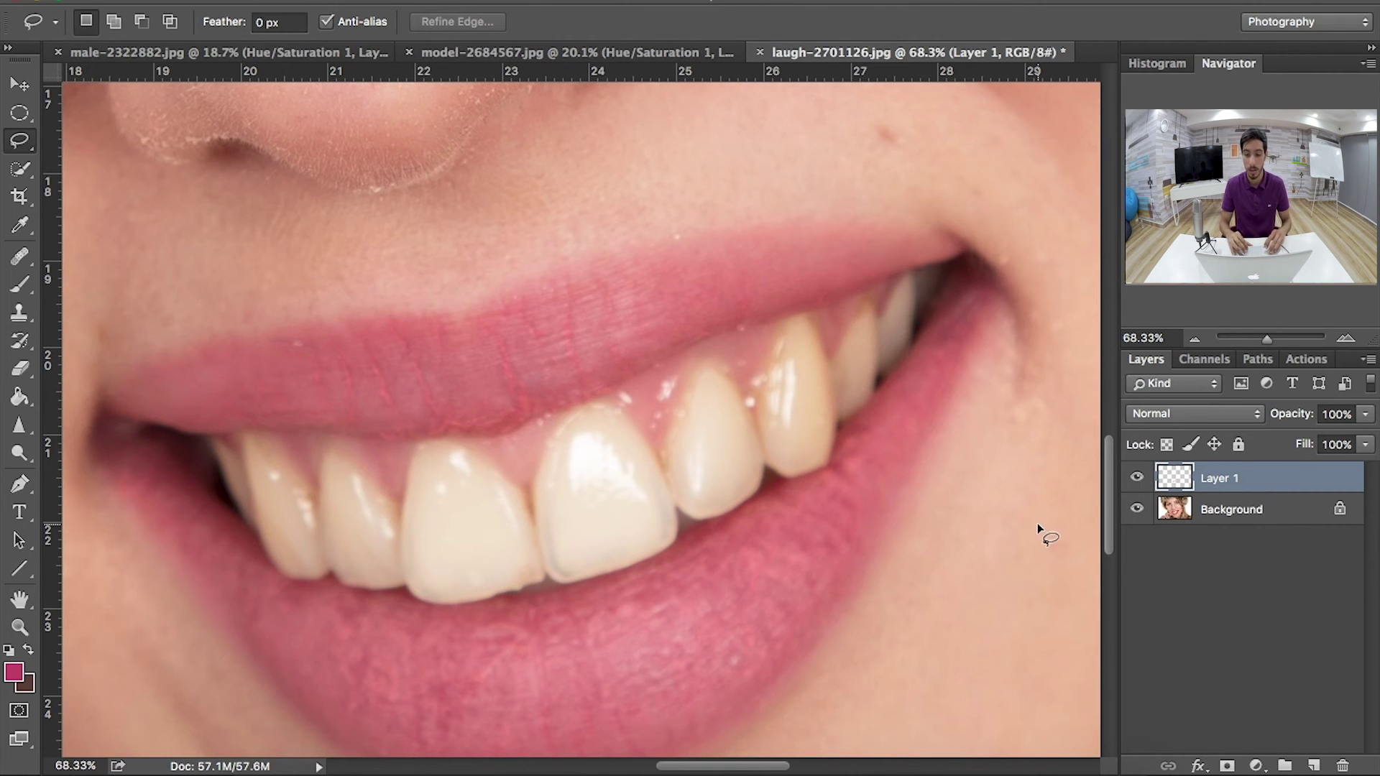
left_click(1137, 510)
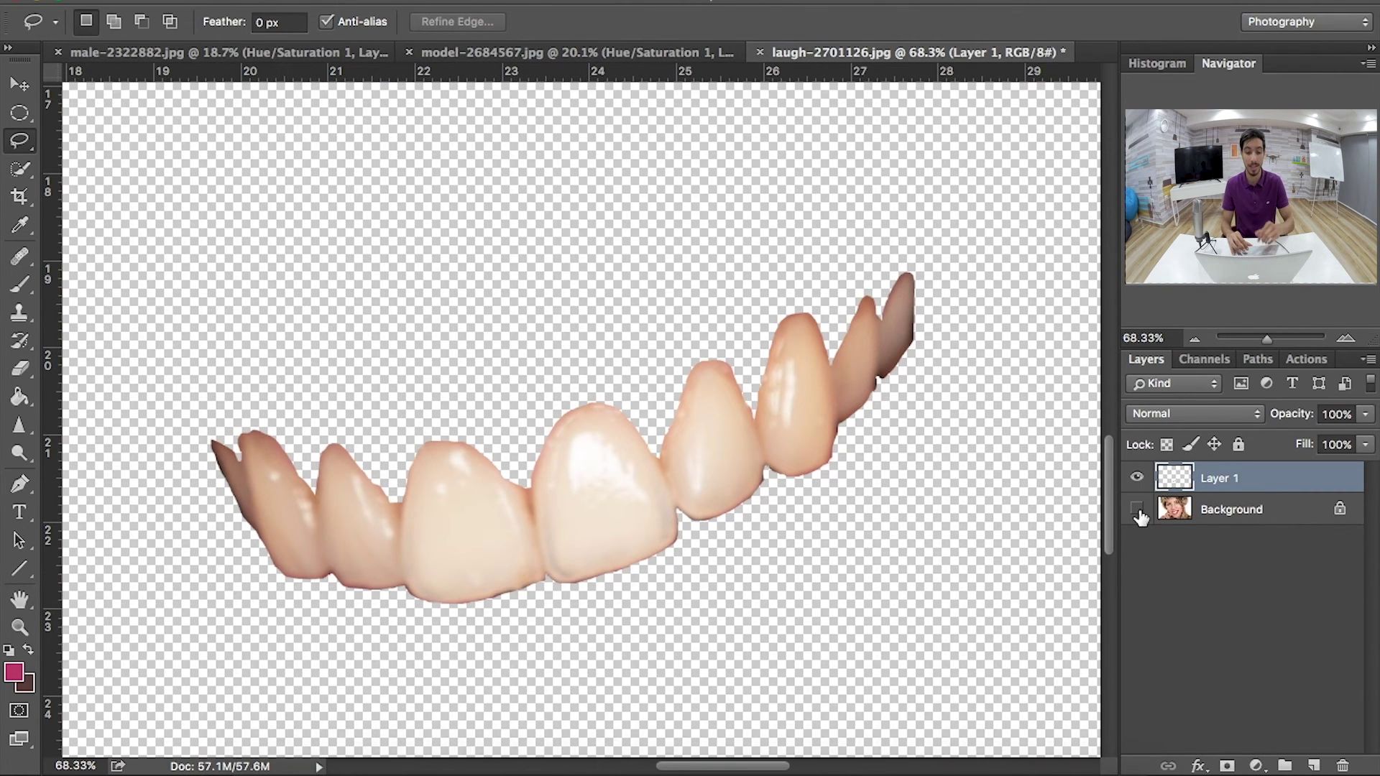
left_click(1137, 509)
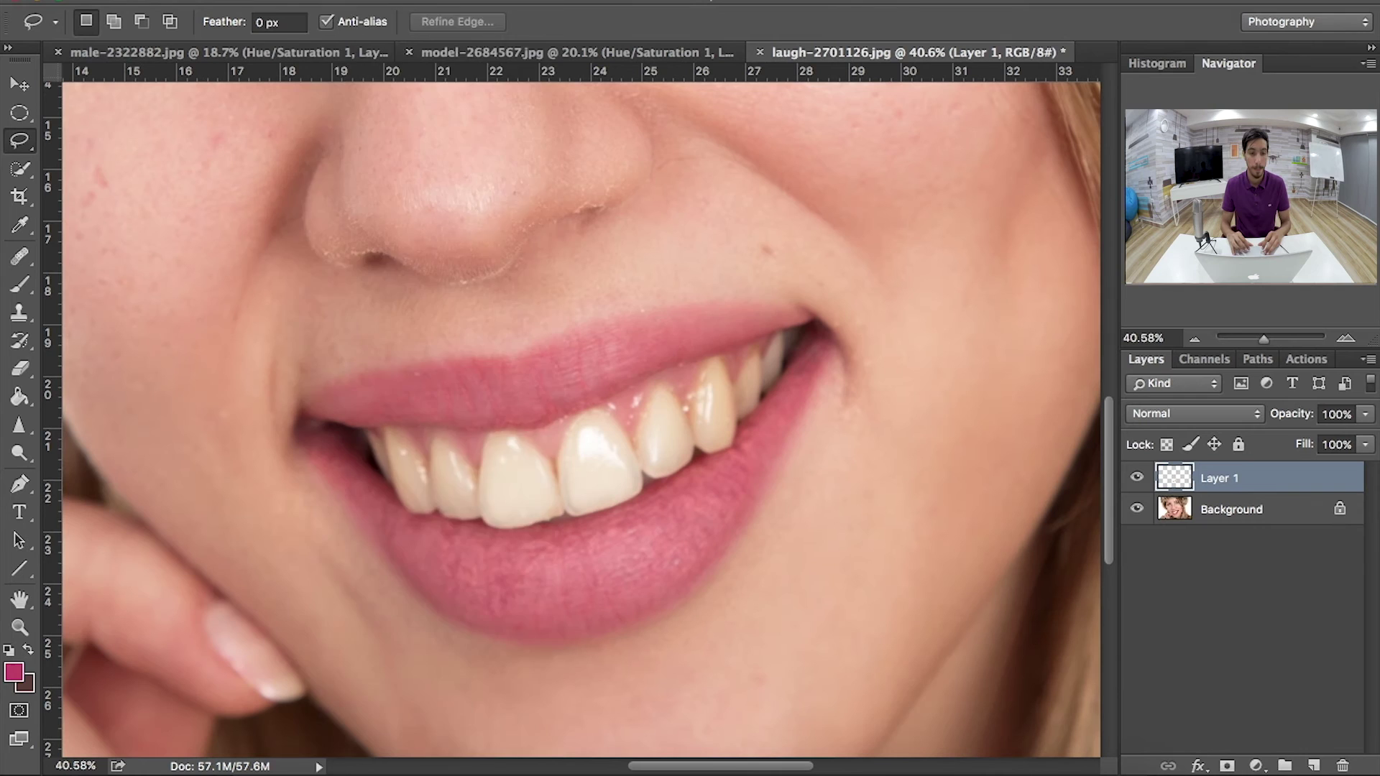
mouse_move(402, 184)
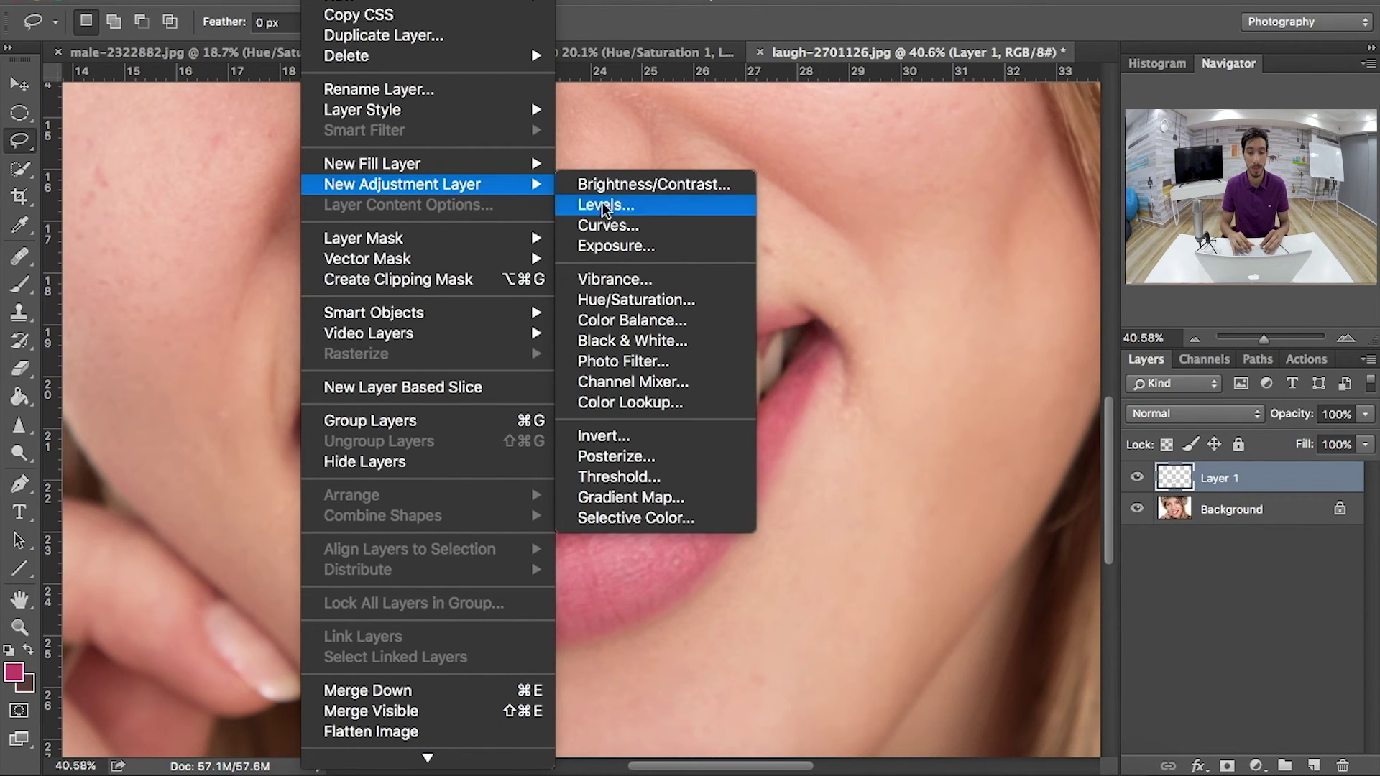
Create a Hue/Saturation 1 adjustment layer and clip it to Layer 1
left_click(636, 300)
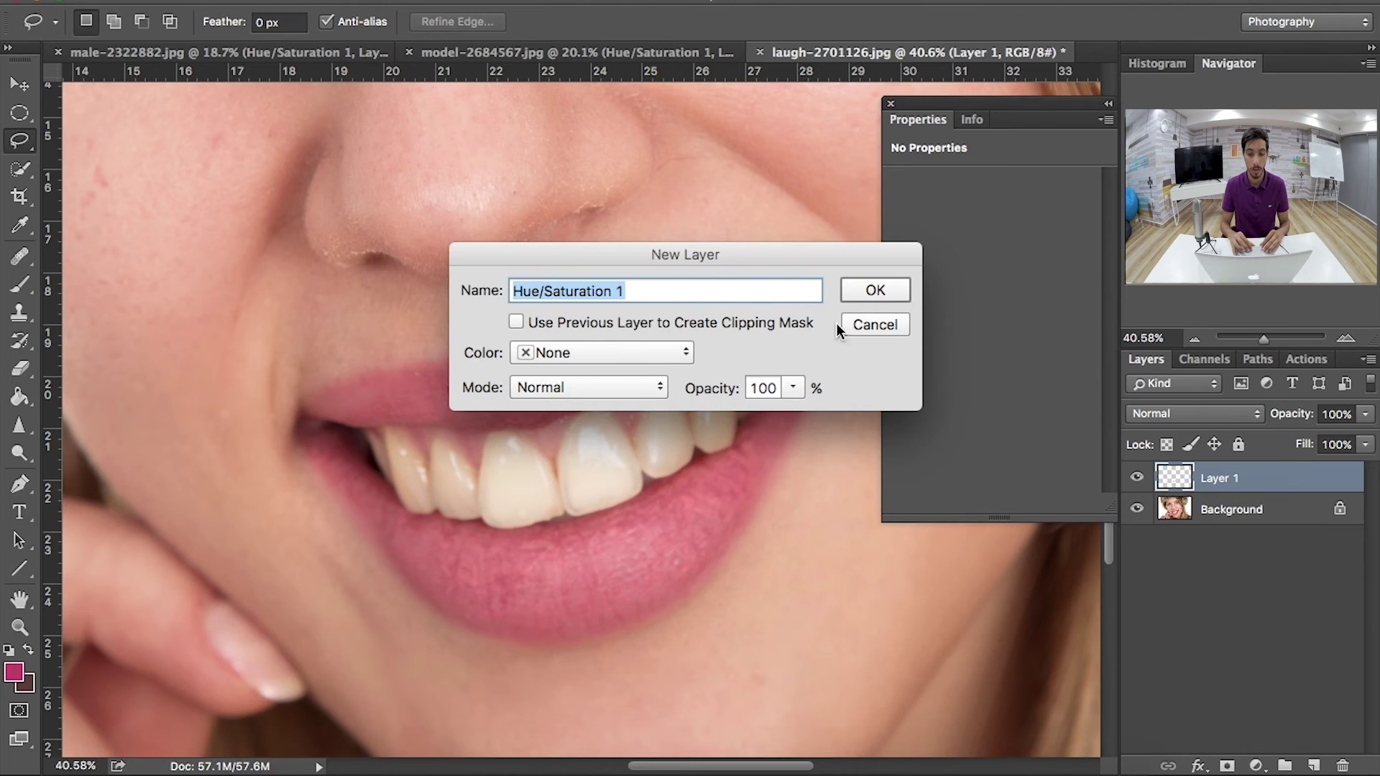
left_click(860, 295)
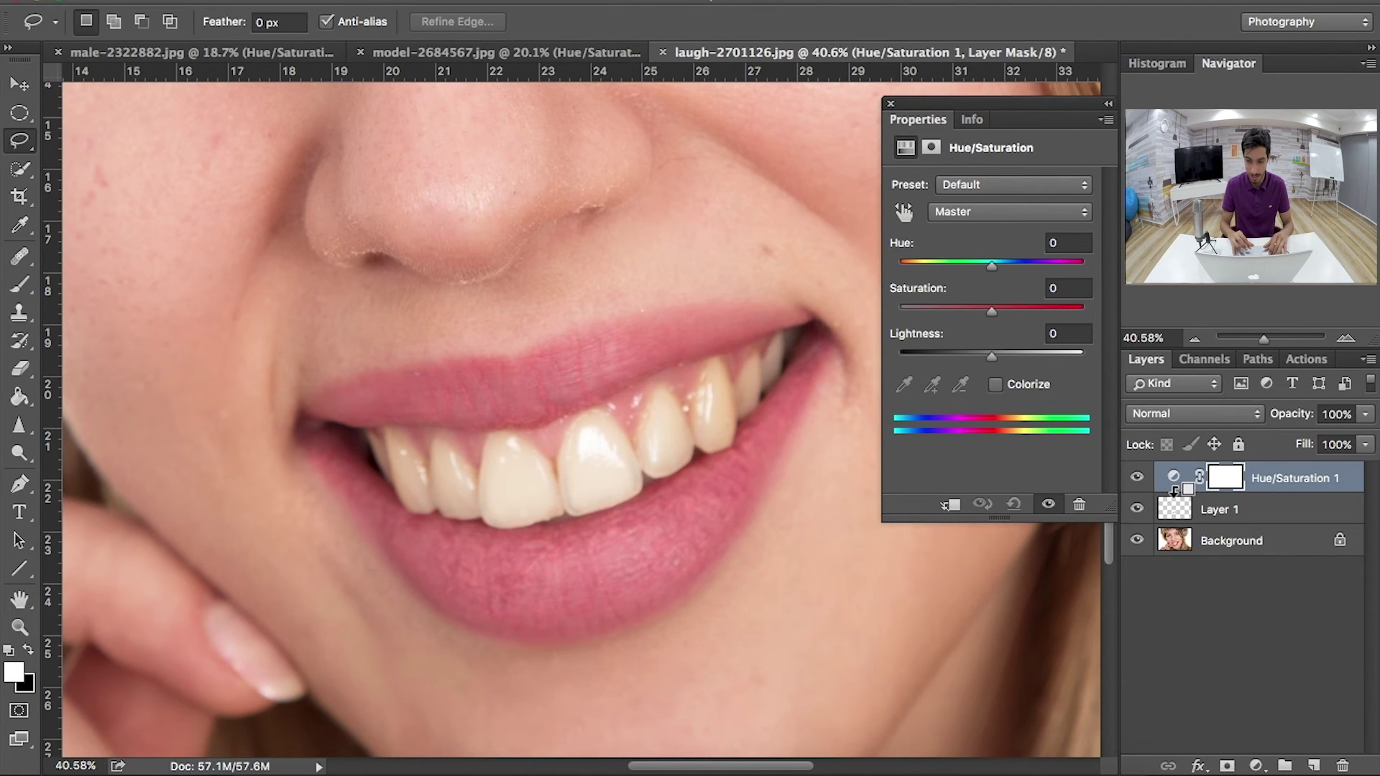
left_click(1176, 488, "alt")
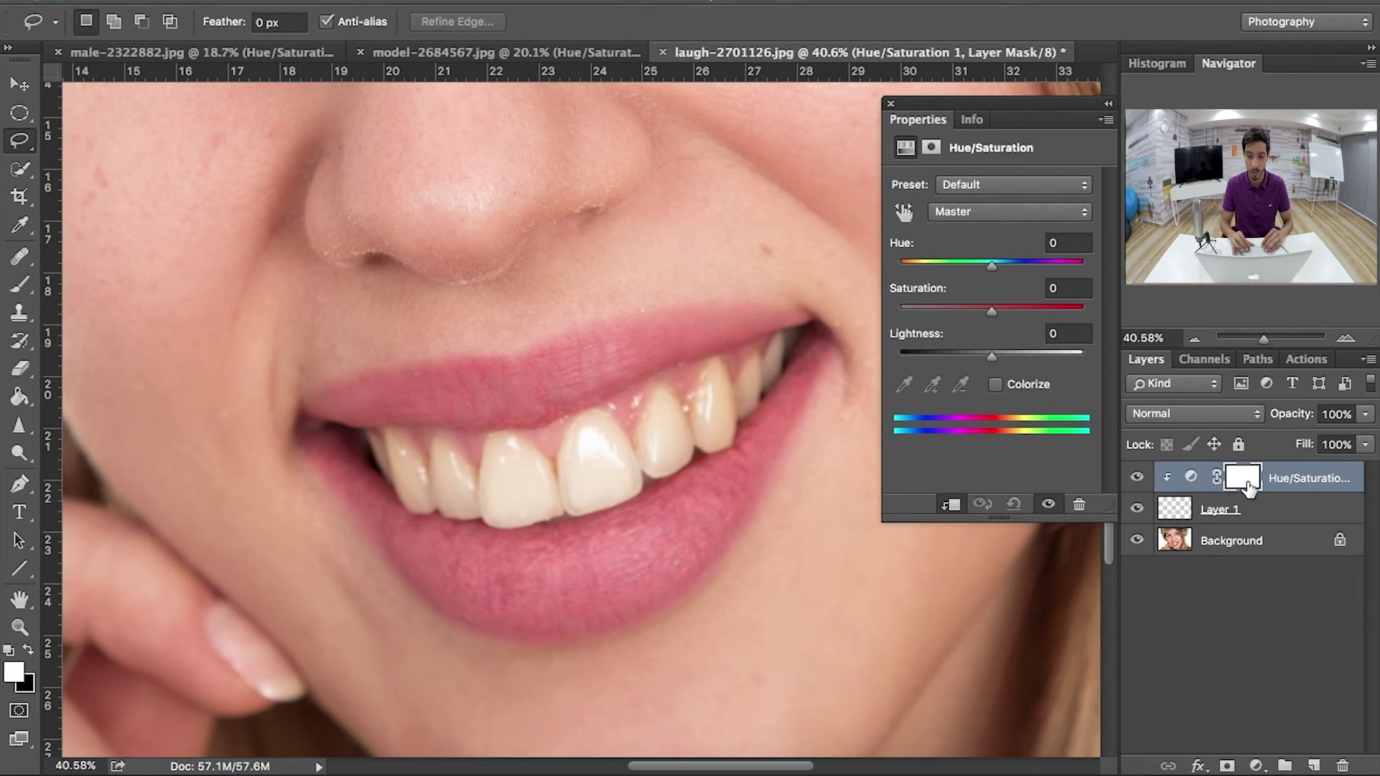
Try a Hue shift of -13, undo it, and zoom out to see more of the mouth
left_click_drag(991, 266, 969, 275)
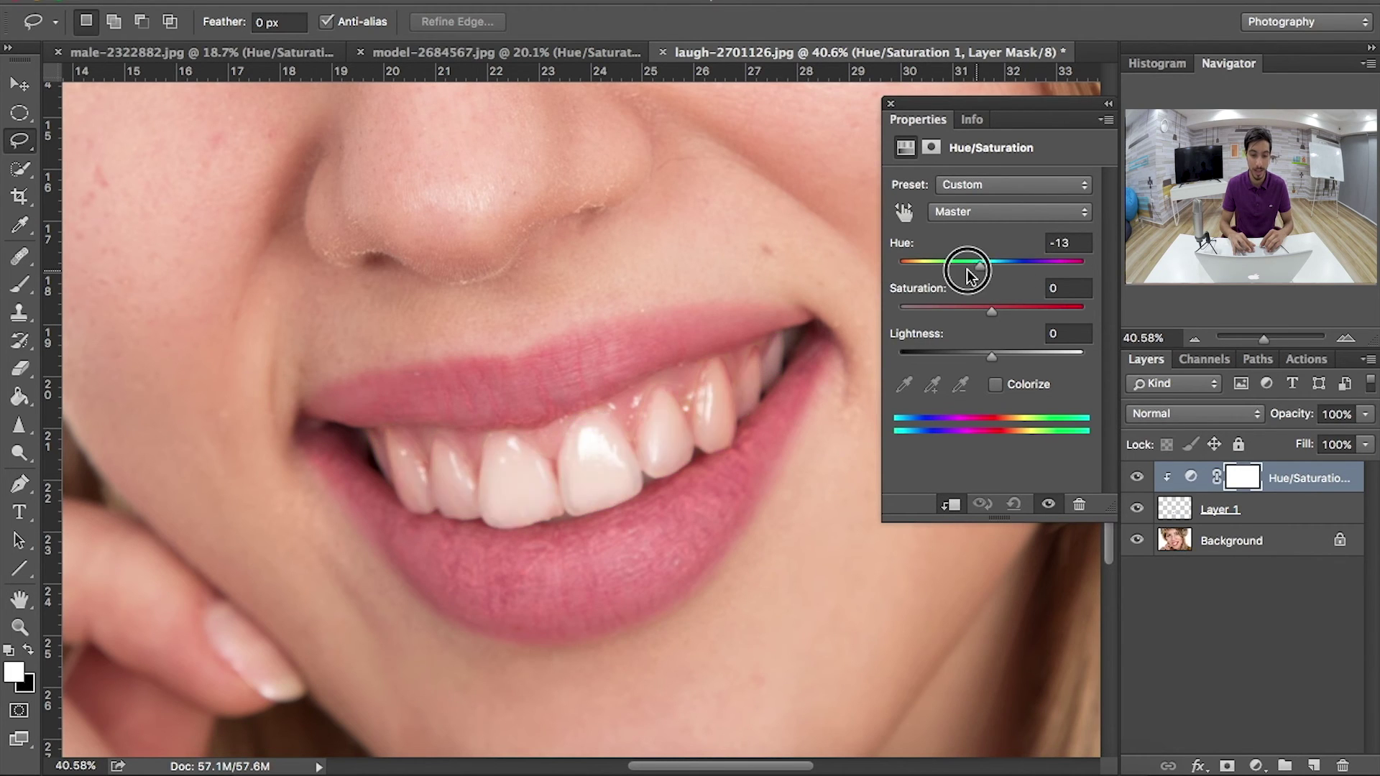
key("ctrl+z")
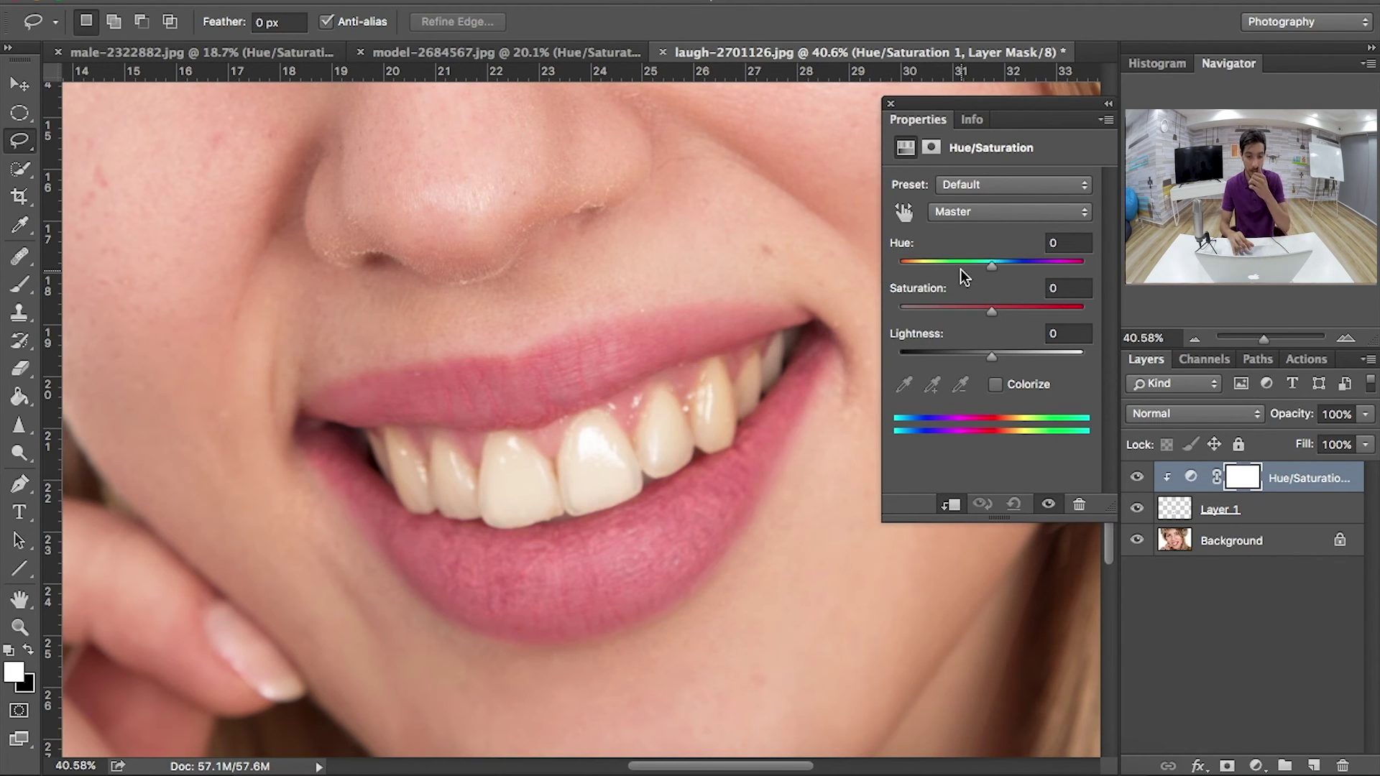
key("ctrl+minus")
scroll(778, 515, "down", 1)
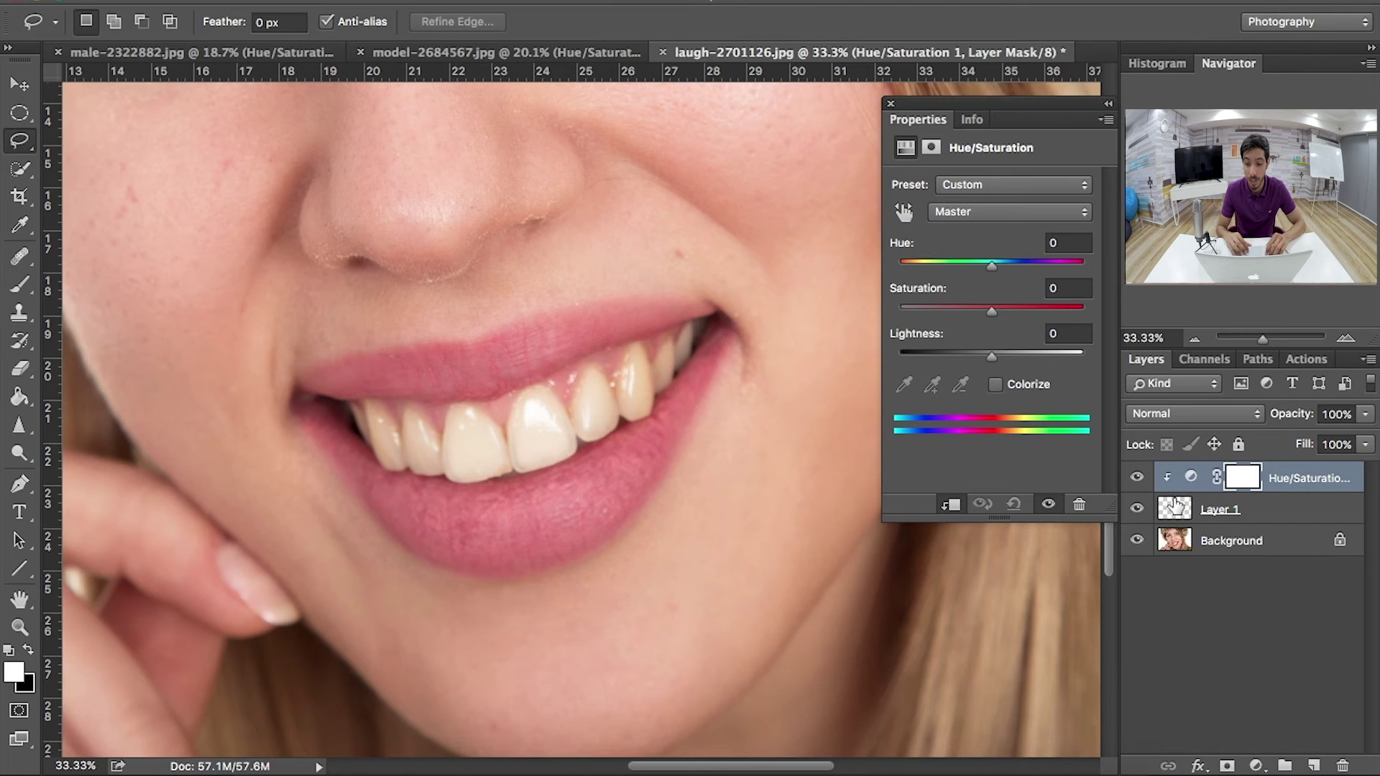
scroll(717, 372, "up", 3)
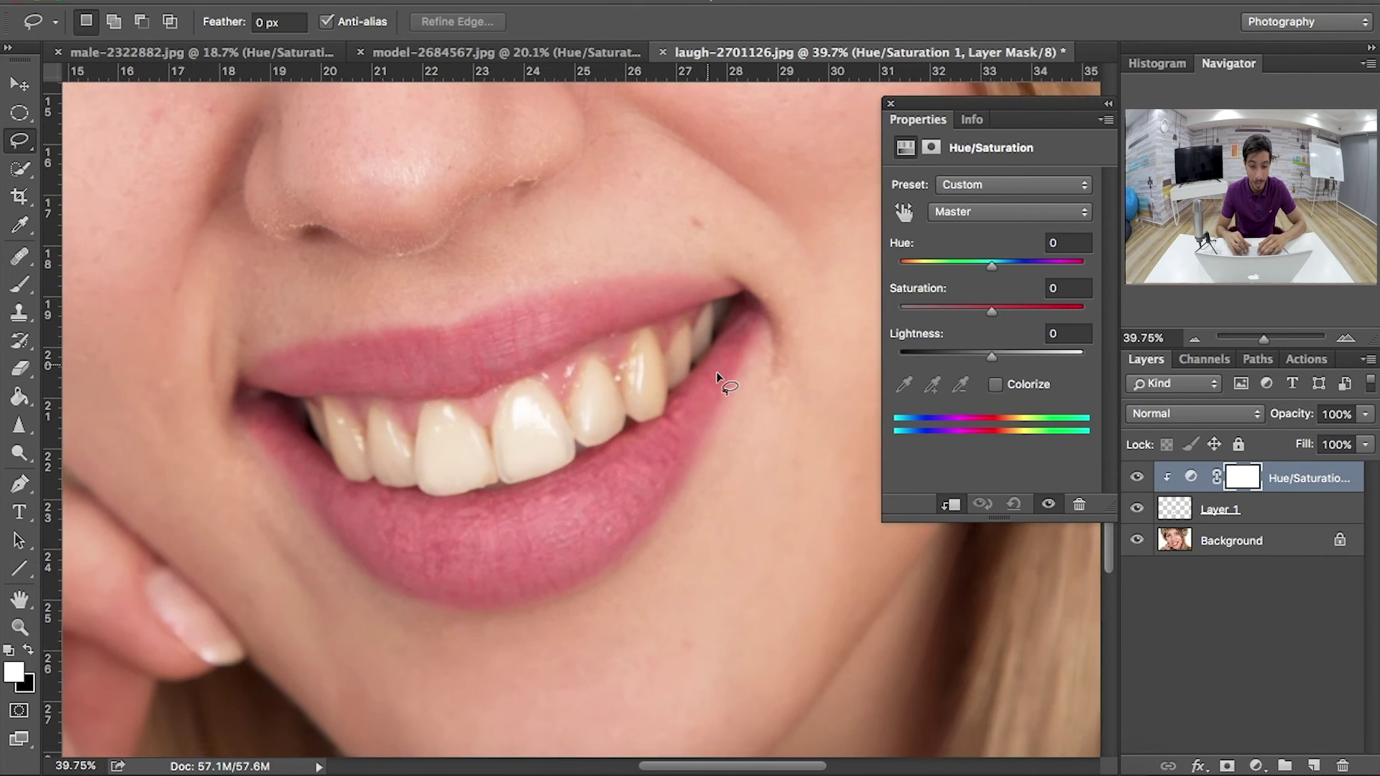
scroll(718, 372, "up", 1)
scroll(717, 372, "up", 1)
scroll(718, 372, "down", 1)
scroll(718, 372, "left", 1)
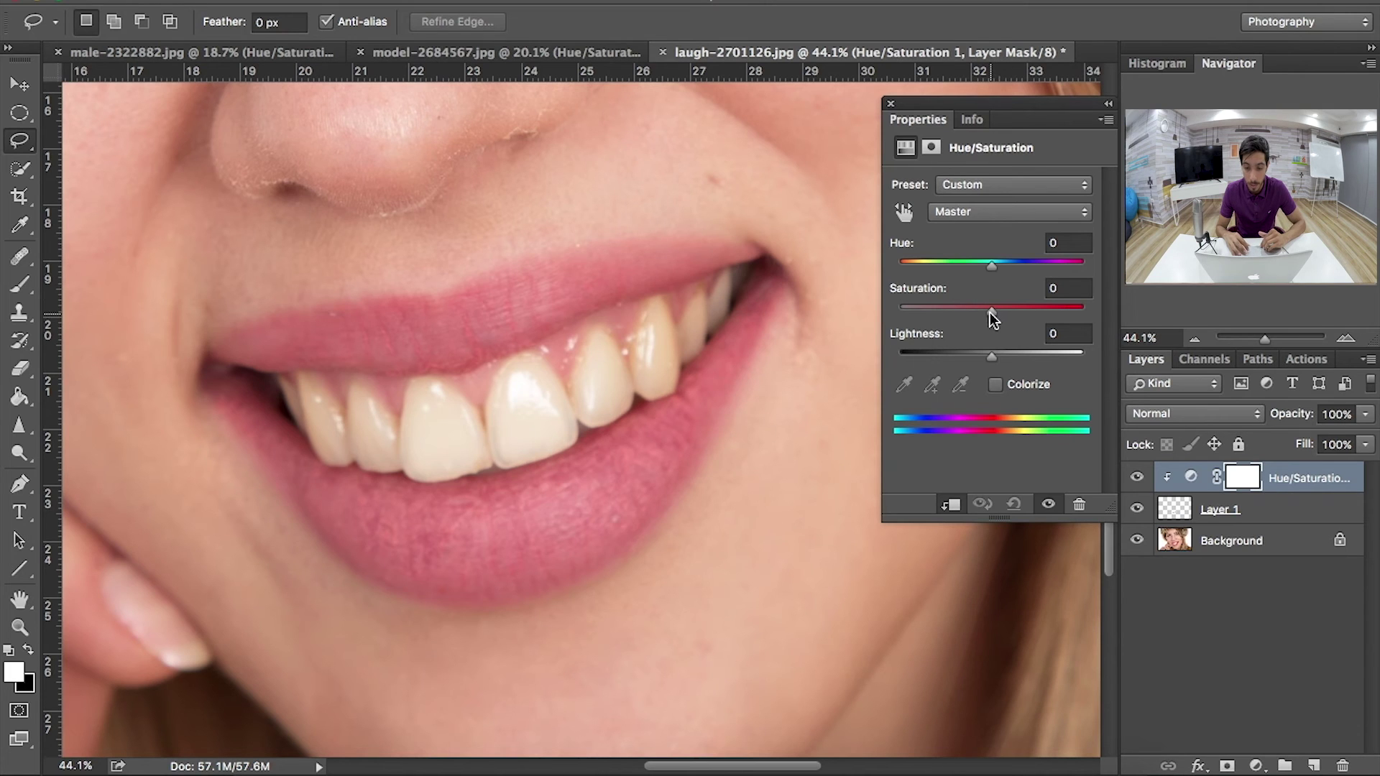
Lower Saturation to -53 and toggle the adjustment's visibility to compare the teeth
left_click_drag(992, 314, 944, 317)
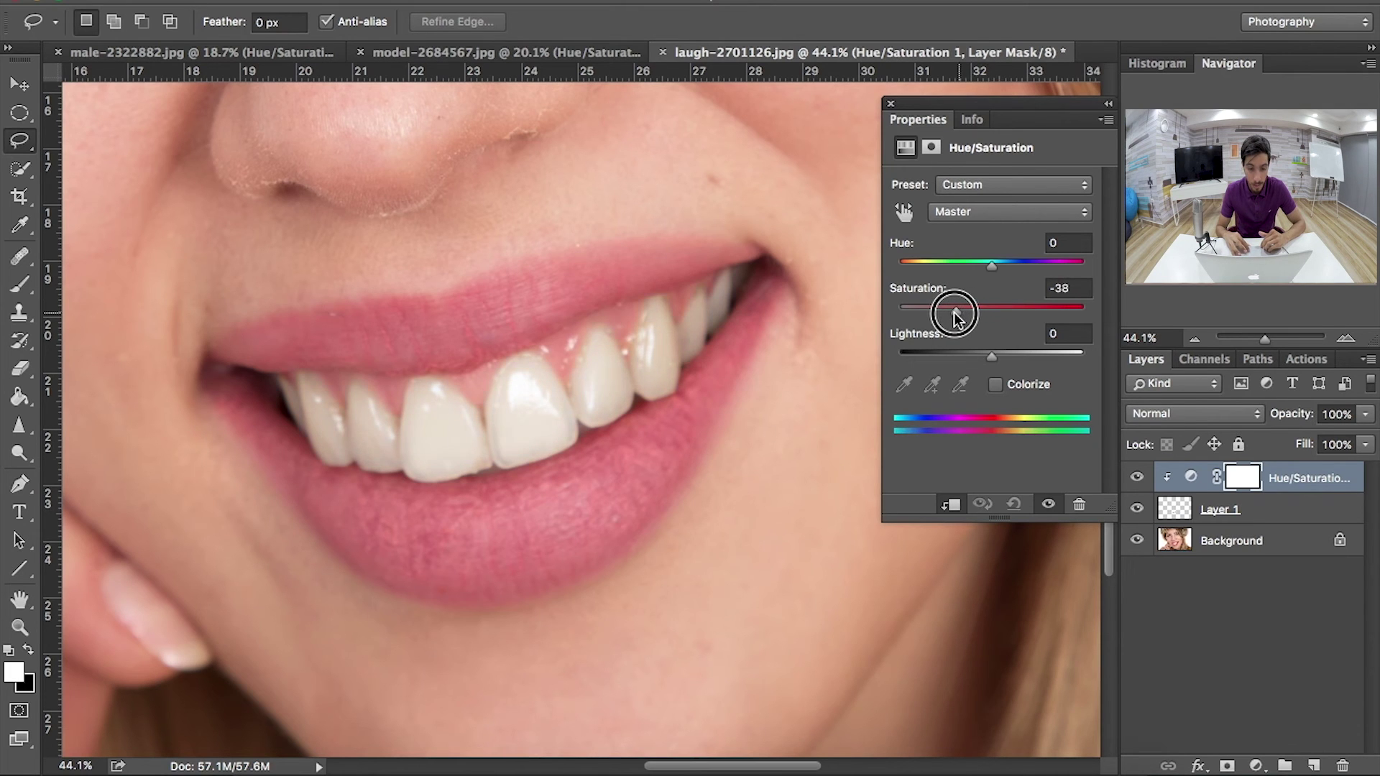
scroll(658, 329, "down", 2)
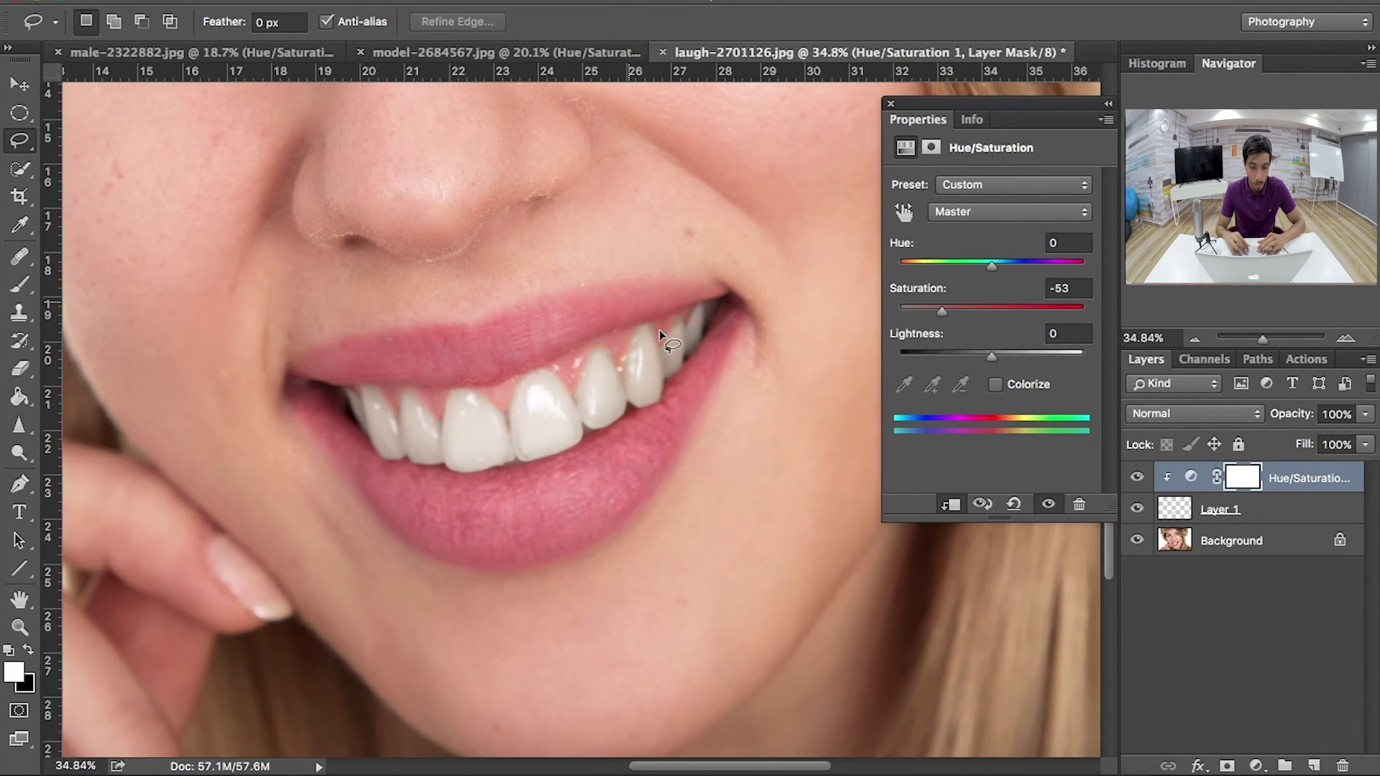
scroll(658, 330, "up", 3)
left_click(1136, 478)
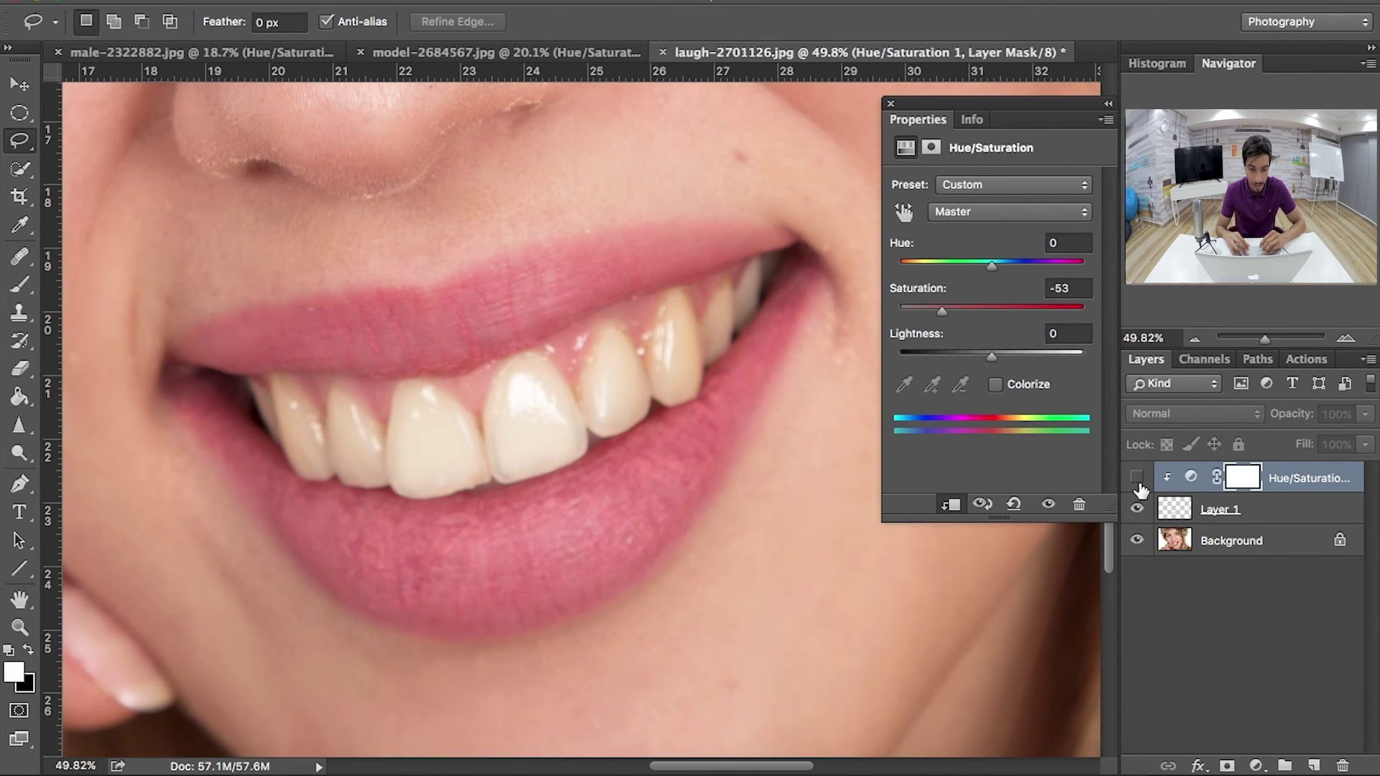
left_click(1137, 480)
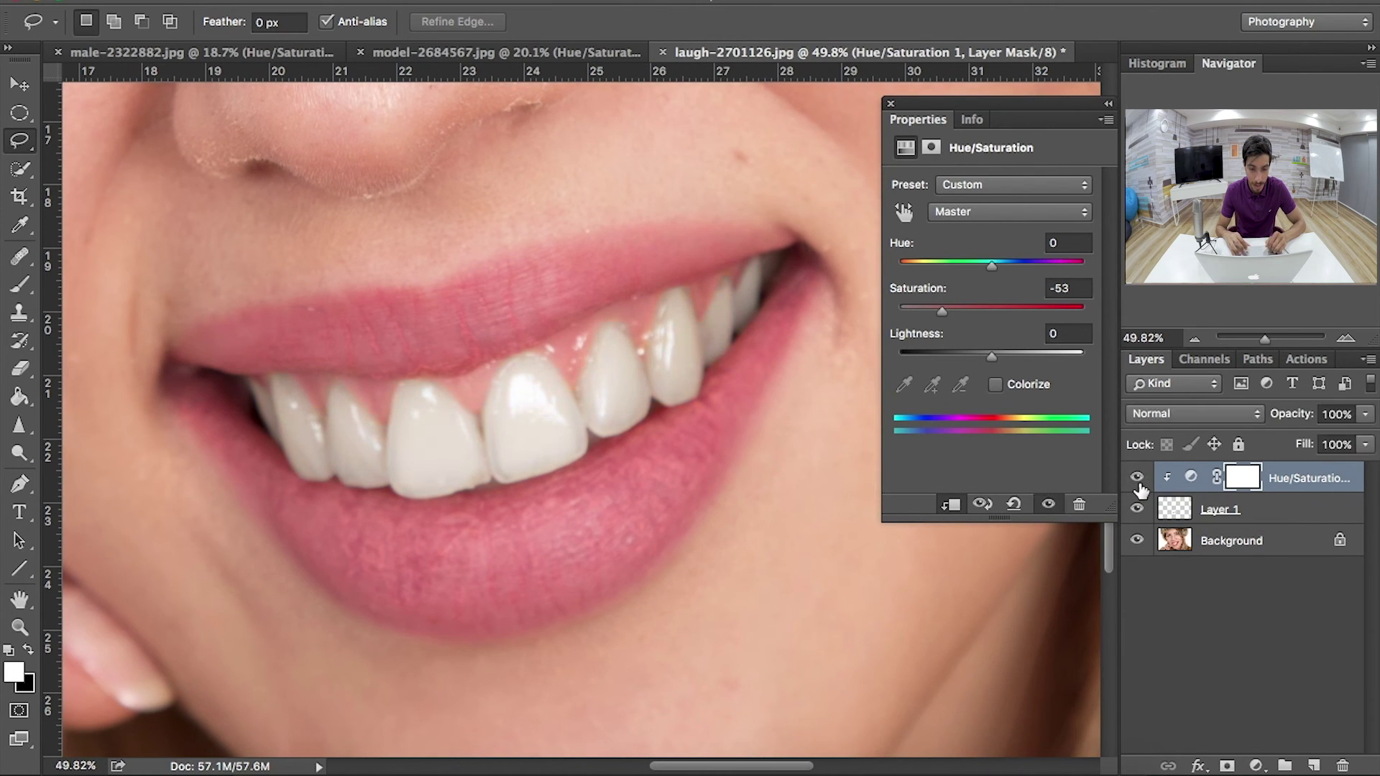
left_click(1138, 480)
scroll(745, 448, "down", 3)
scroll(744, 448, "up", 3)
Drain the teeth's Saturation fully to -100
left_click_drag(942, 311, 859, 309)
scroll(787, 374, "down", 3)
scroll(787, 374, "down", 2)
scroll(786, 374, "up", 1)
scroll(786, 374, "up", 1)
scroll(787, 374, "up", 1)
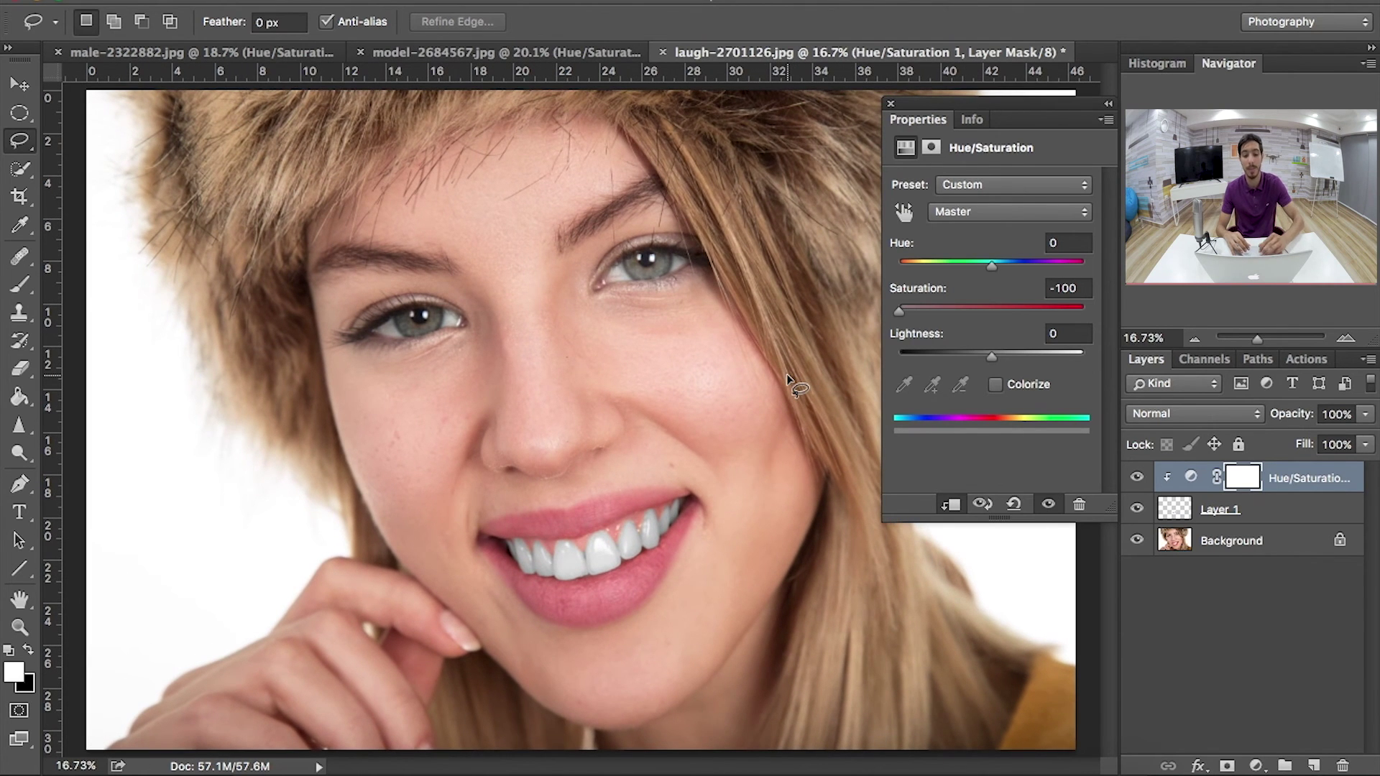
Zoom in on the face, raise Saturation to -37 and shift Hue to -10
scroll(786, 373, "up", 2)
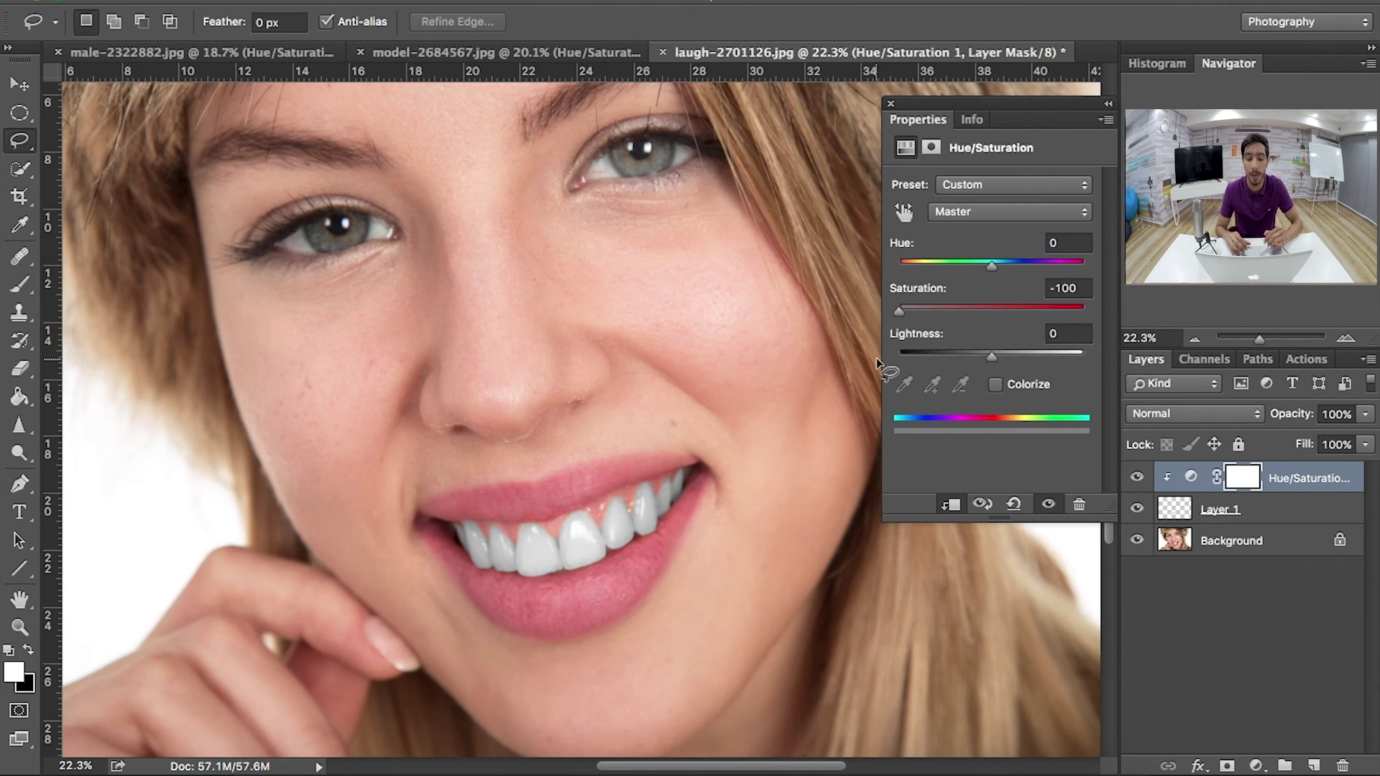
key("ctrl+plus")
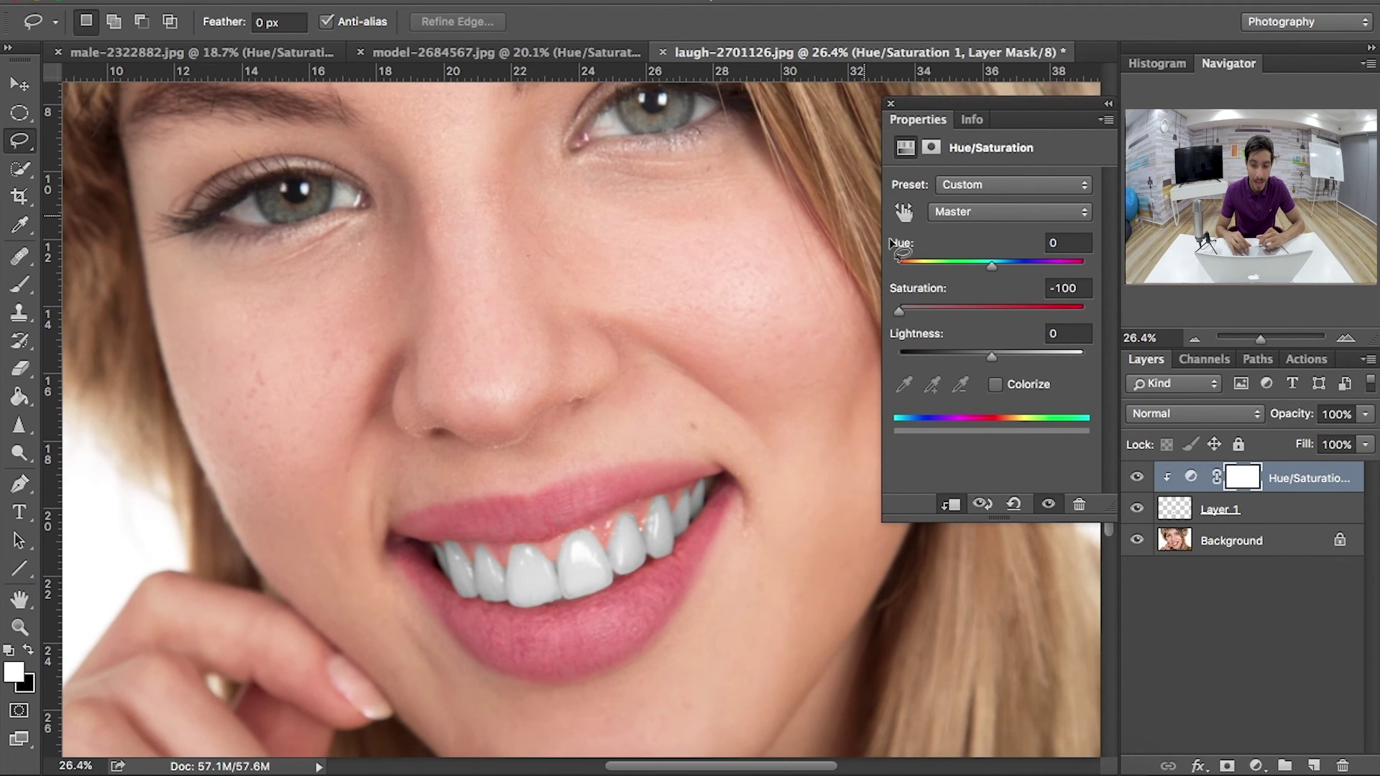
left_click_drag(900, 311, 958, 317)
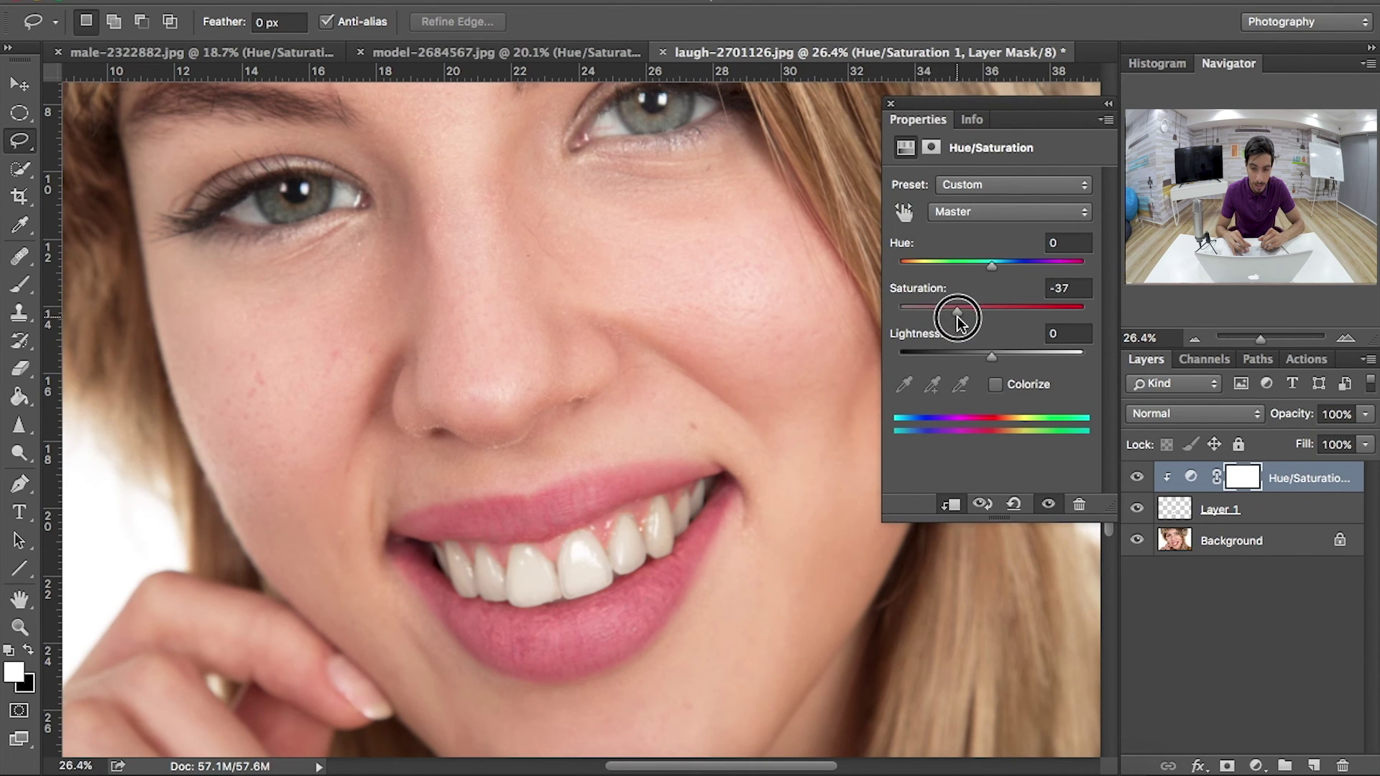
scroll(832, 385, "down", 3)
scroll(823, 389, "up", 5)
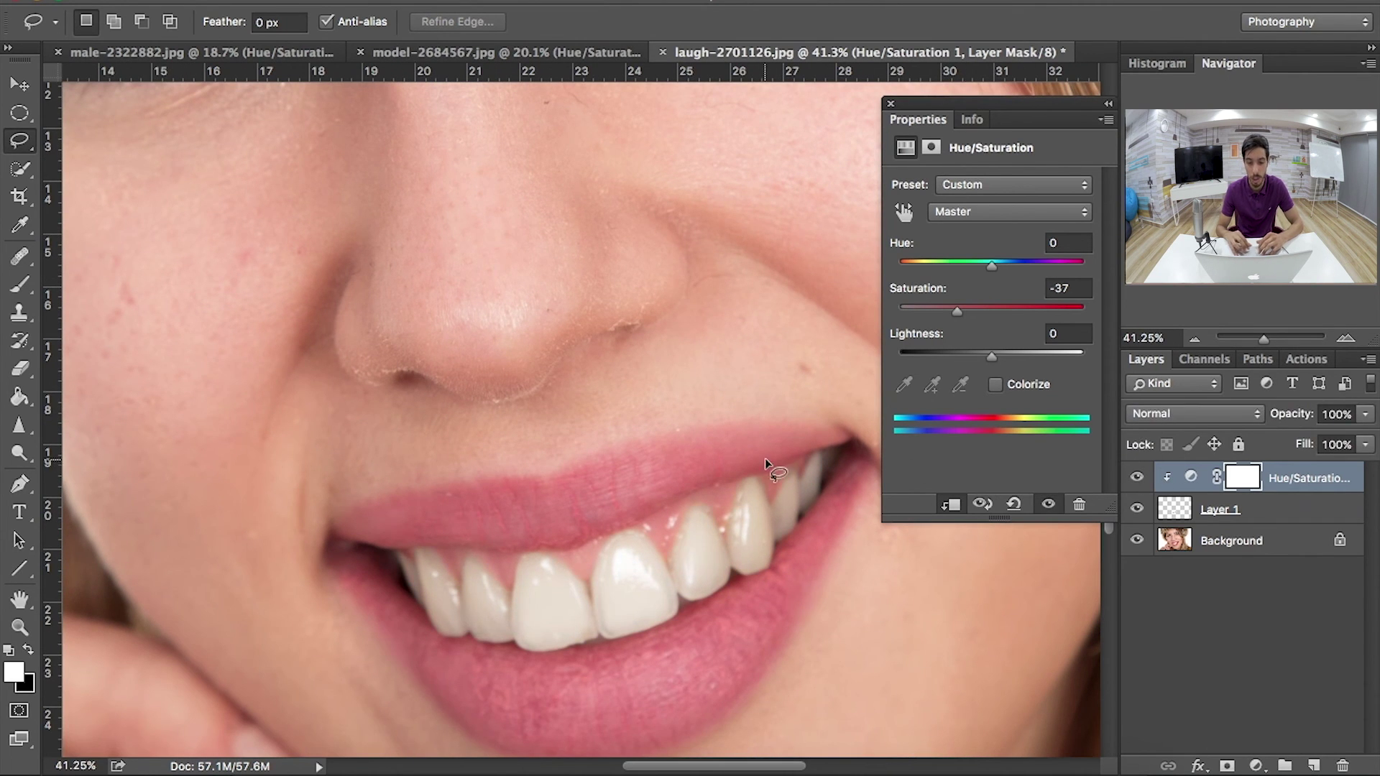
mouse_move(993, 267)
left_mouse_down()
mouse_move(978, 274)
mouse_move(1019, 274)
mouse_move(982, 277)
left_mouse_up()
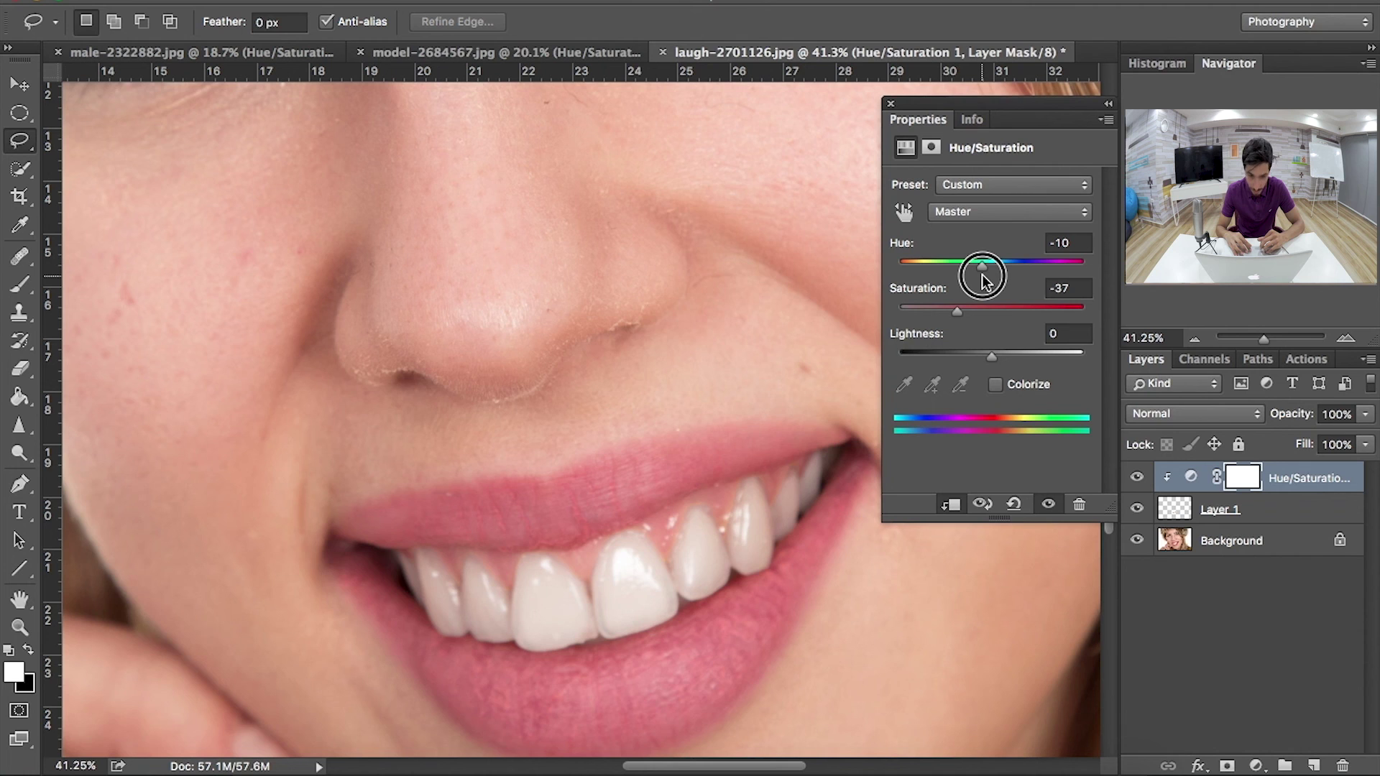
Set the teeth adjustment to Saturation -48 and Lightness +2
left_click_drag(953, 305, 947, 315)
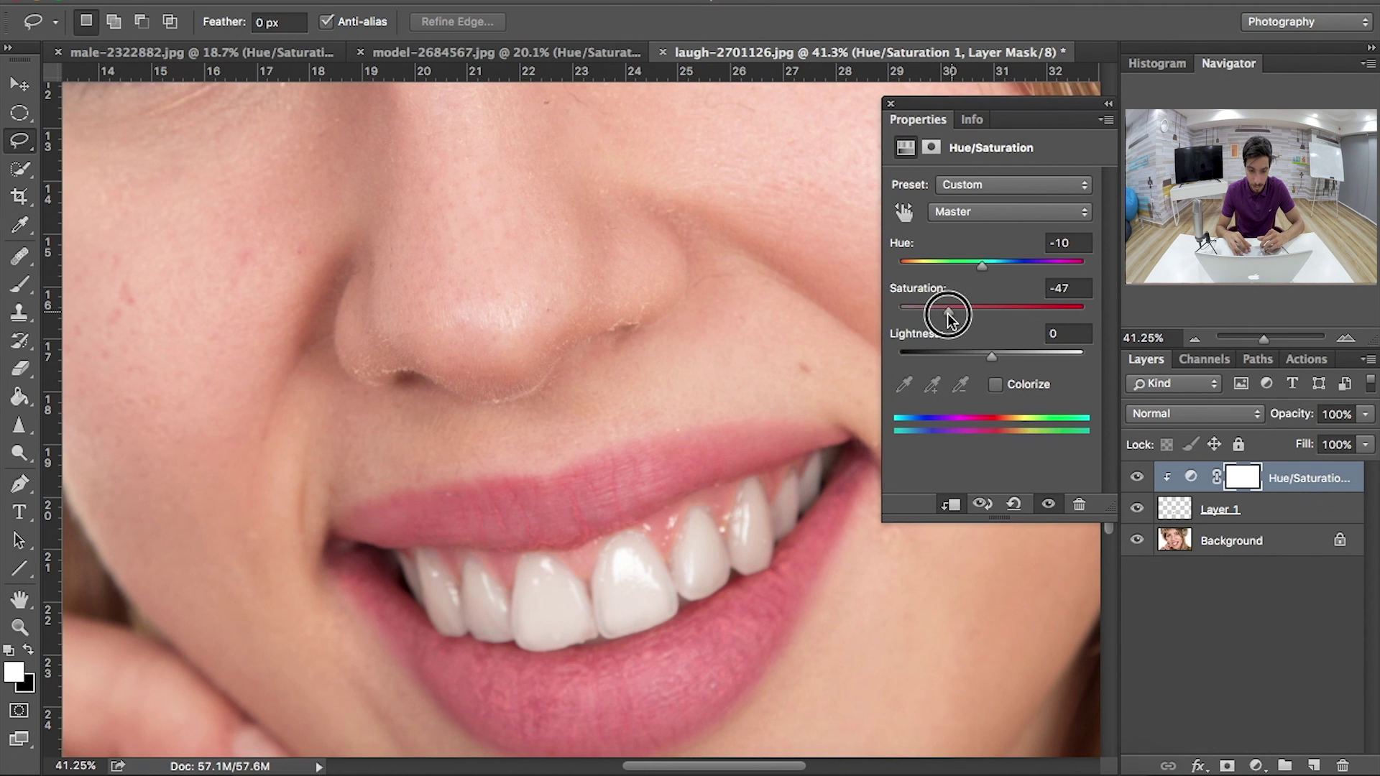
mouse_move(991, 363)
left_mouse_down()
mouse_move(1006, 363)
mouse_move(981, 362)
mouse_move(992, 365)
left_mouse_up()
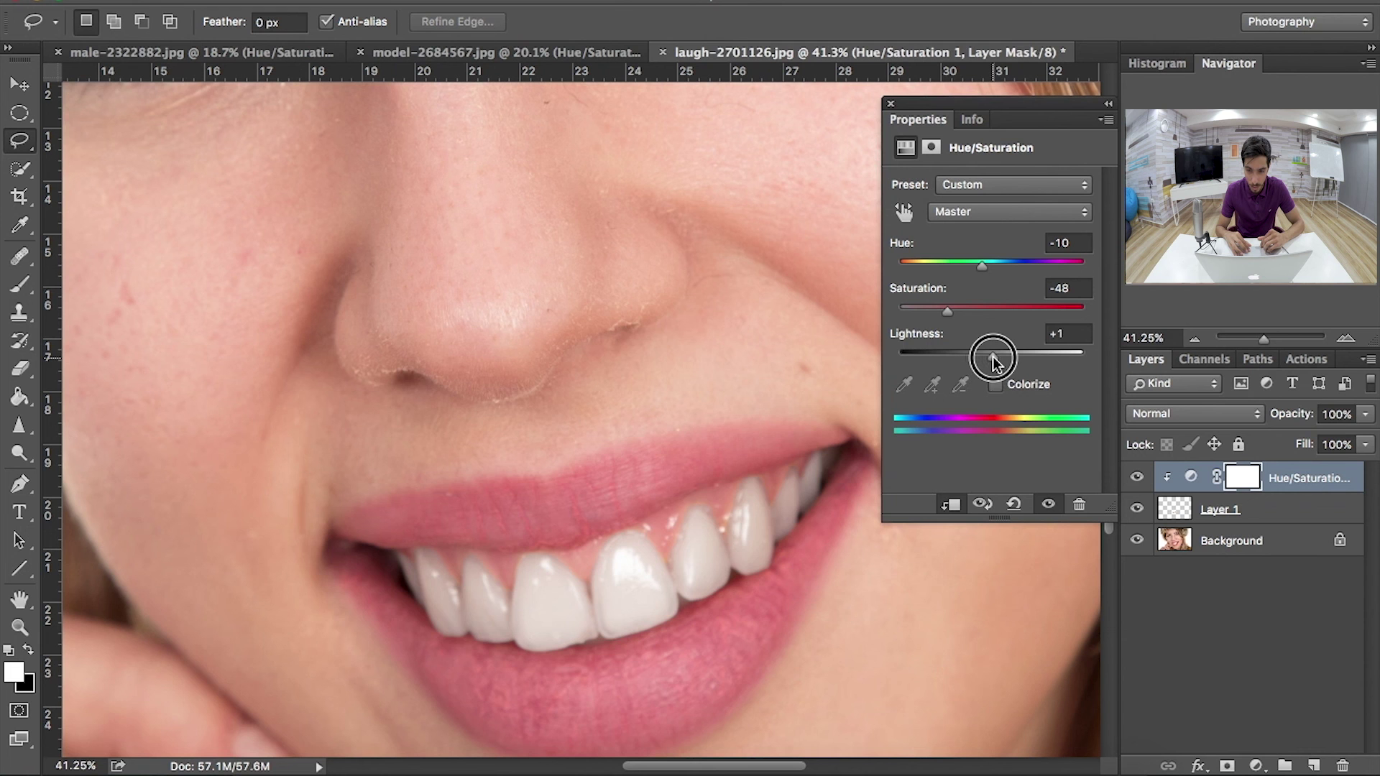
left_click_drag(994, 361, 995, 363)
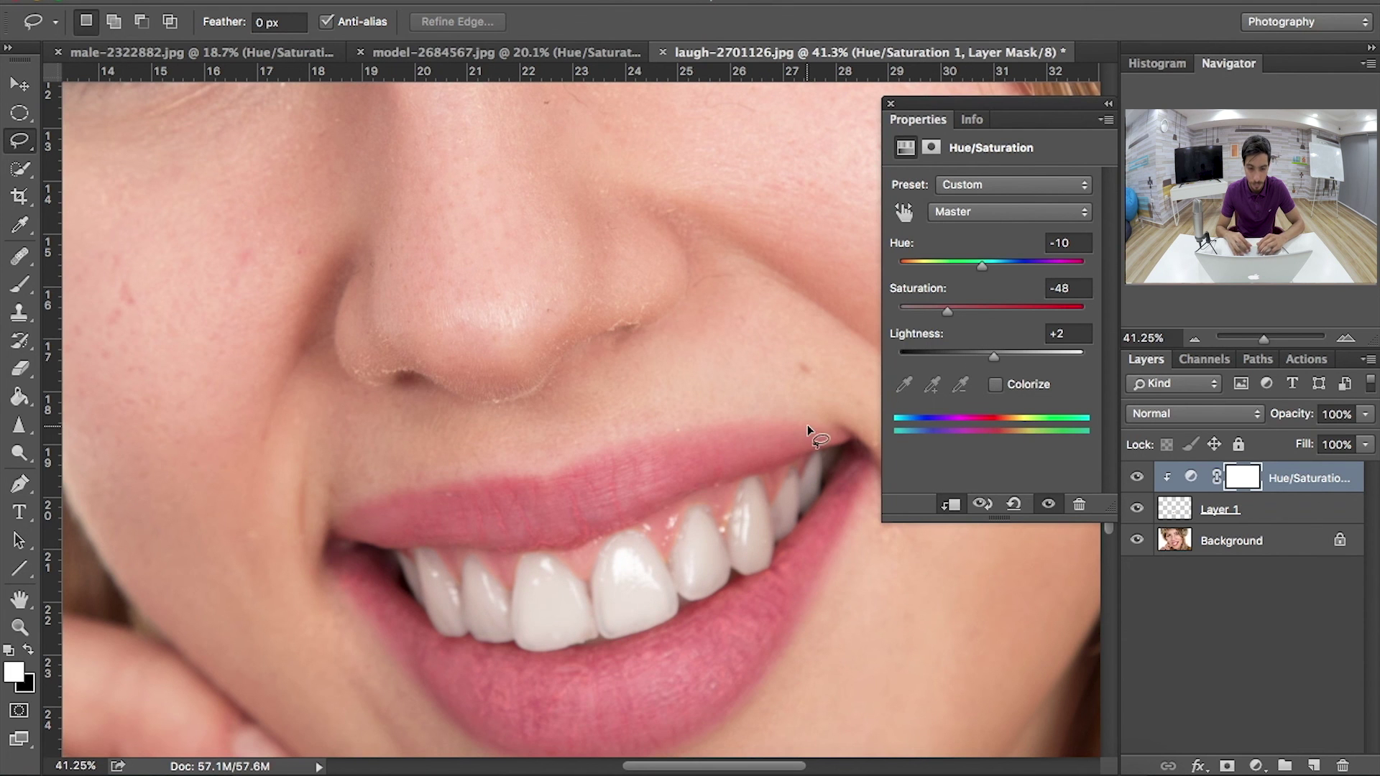
scroll(808, 425, "down", 5)
scroll(808, 425, "down", 3)
scroll(808, 425, "up", 2)
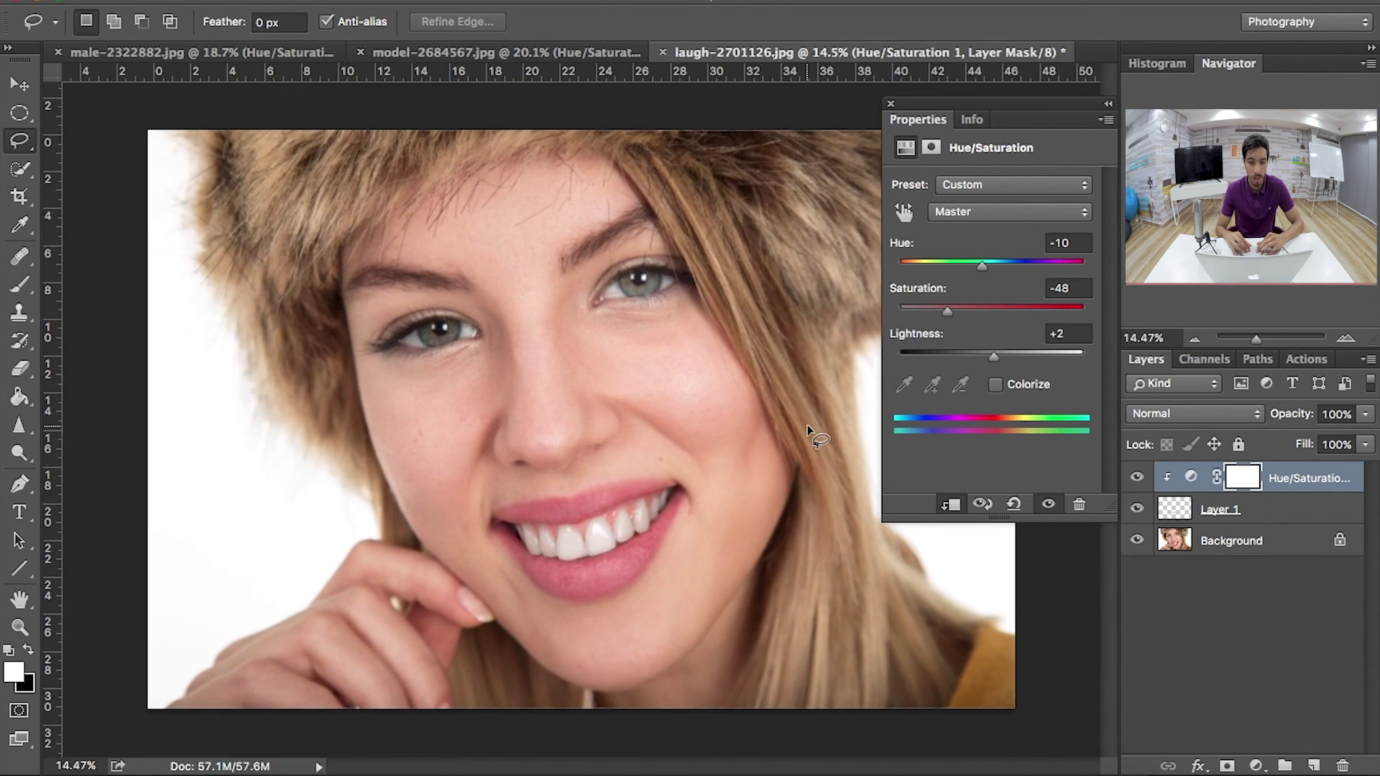
scroll(808, 425, "up", 3)
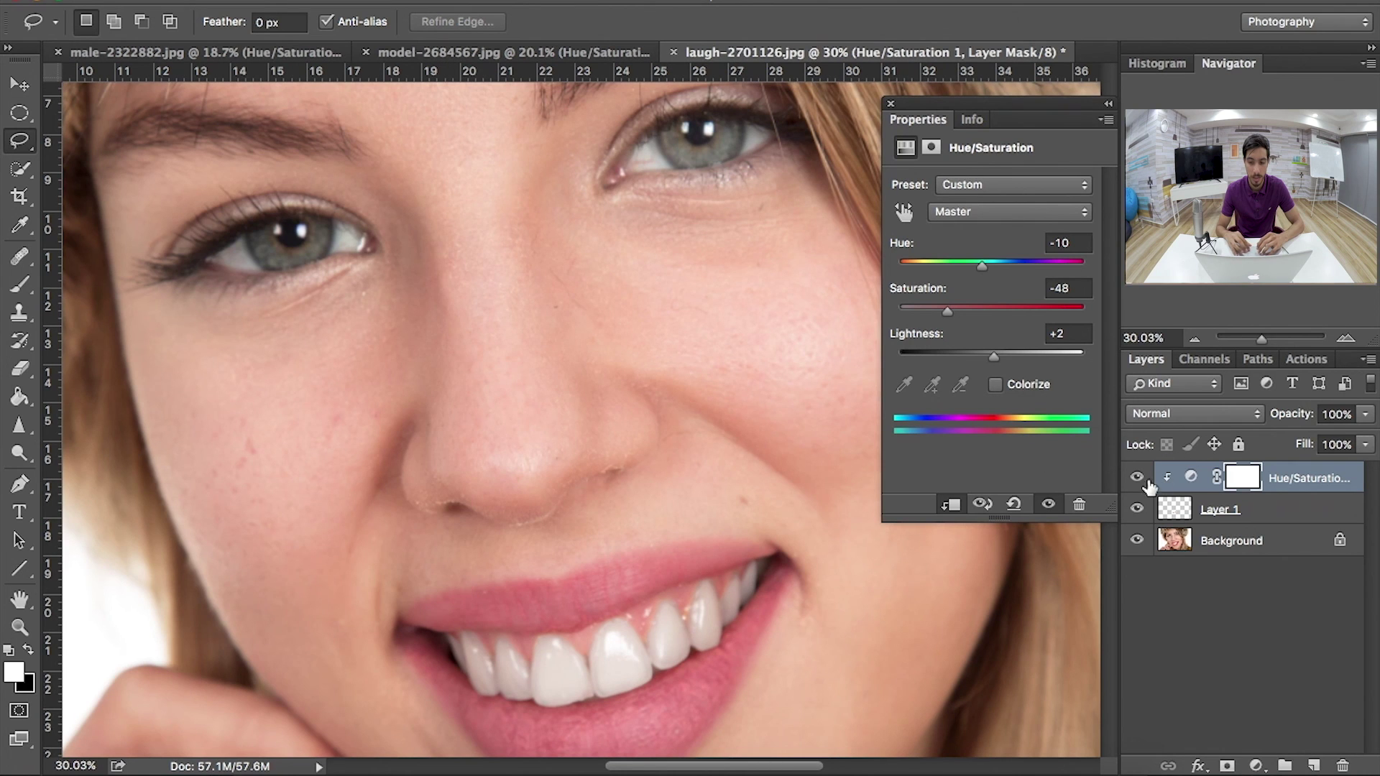
Toggle Hue/Saturation 1 visibility to compare the teeth before and after whitening
left_click(1135, 478)
scroll(911, 563, "down", 4)
scroll(912, 564, "right", 2)
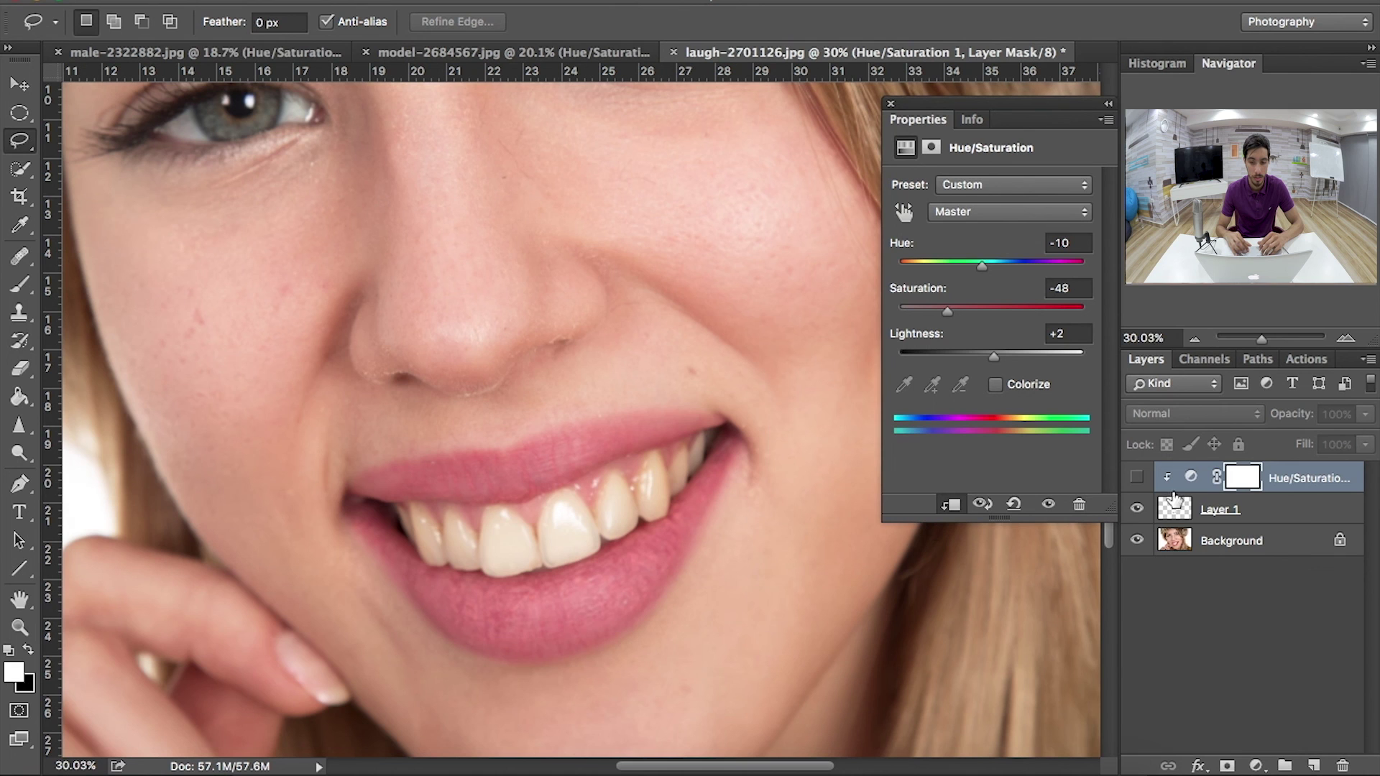
left_click(1137, 478)
left_click(1136, 478)
left_click(1136, 478)
scroll(791, 381, "down", 4)
scroll(719, 467, "up", 1)
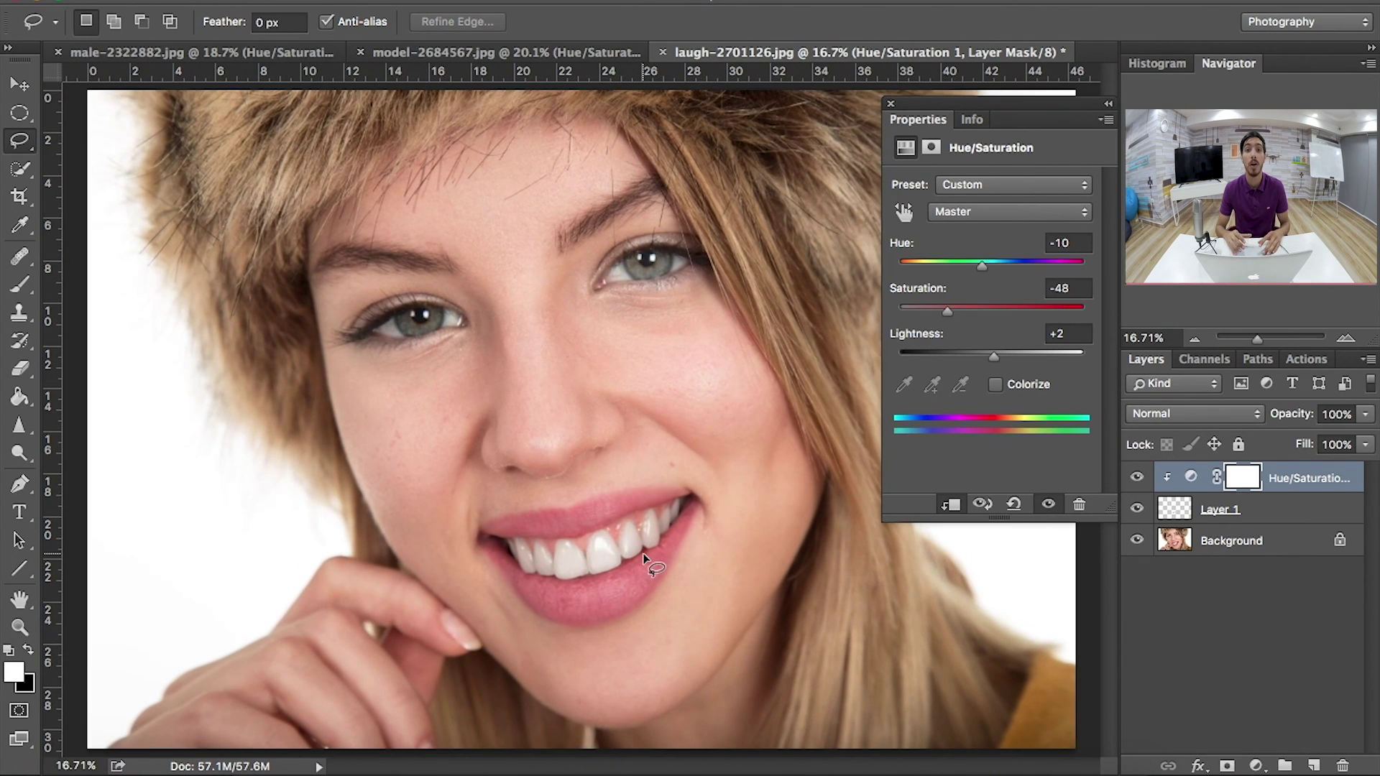